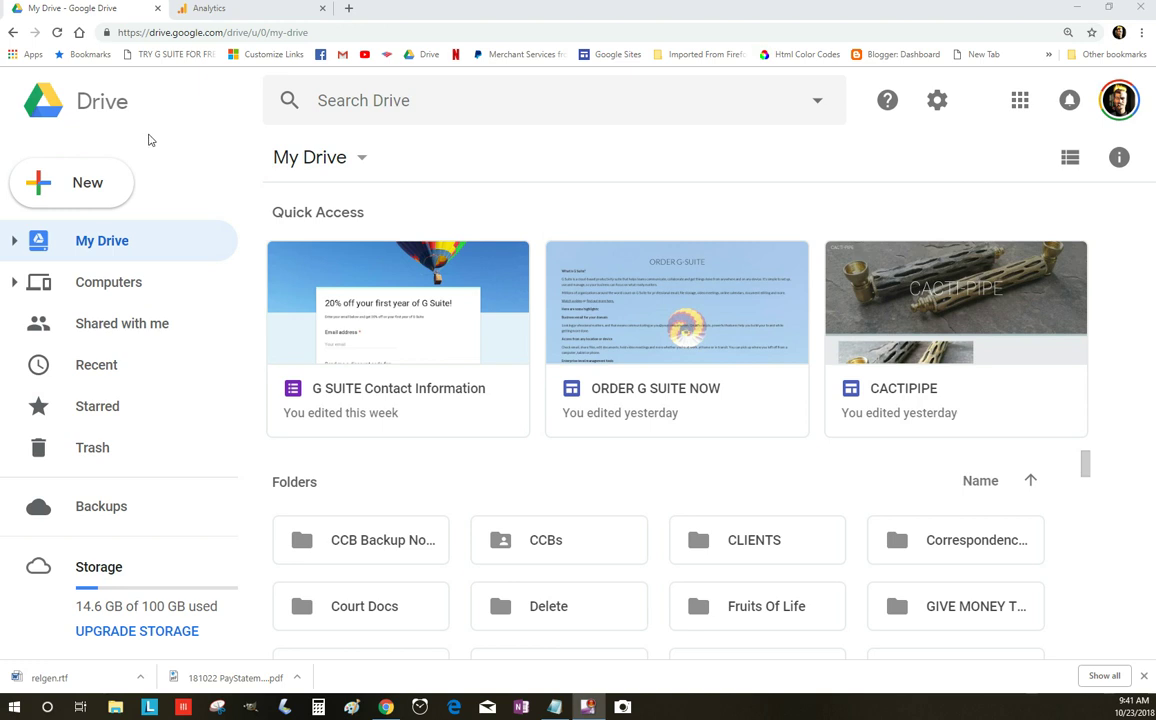
Create a blank Google Docs document and enter the text "This is a Google Docs Tutorial".
left_click(83, 199)
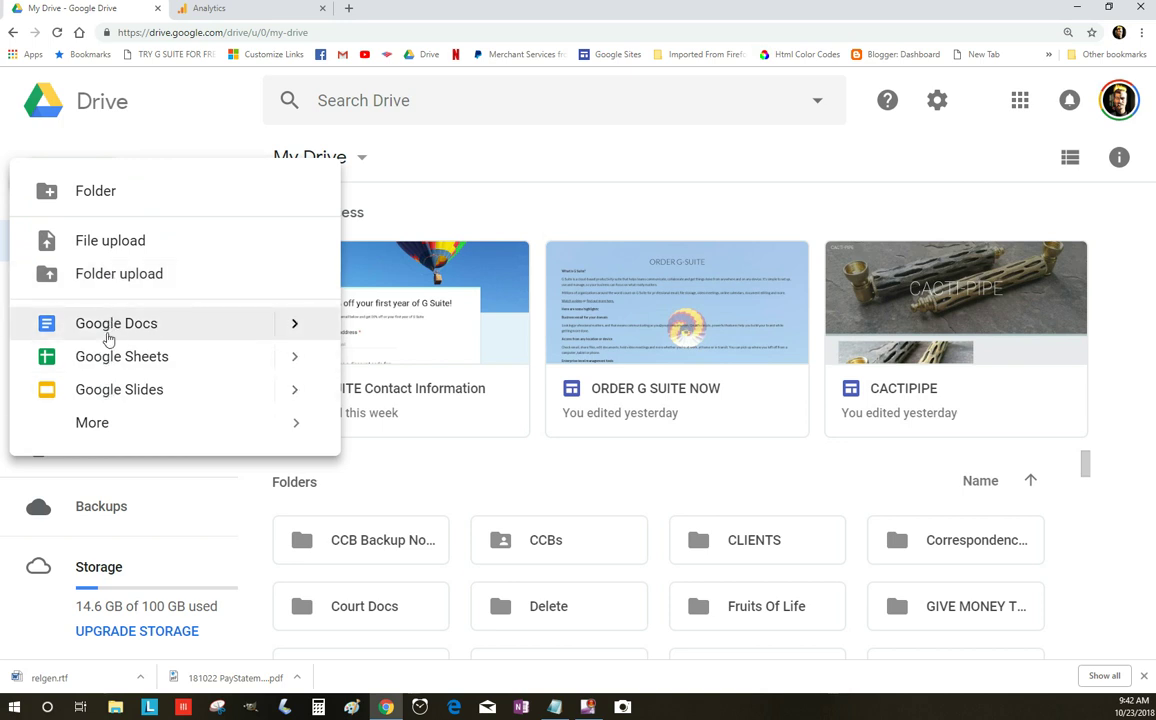
left_click(295, 325)
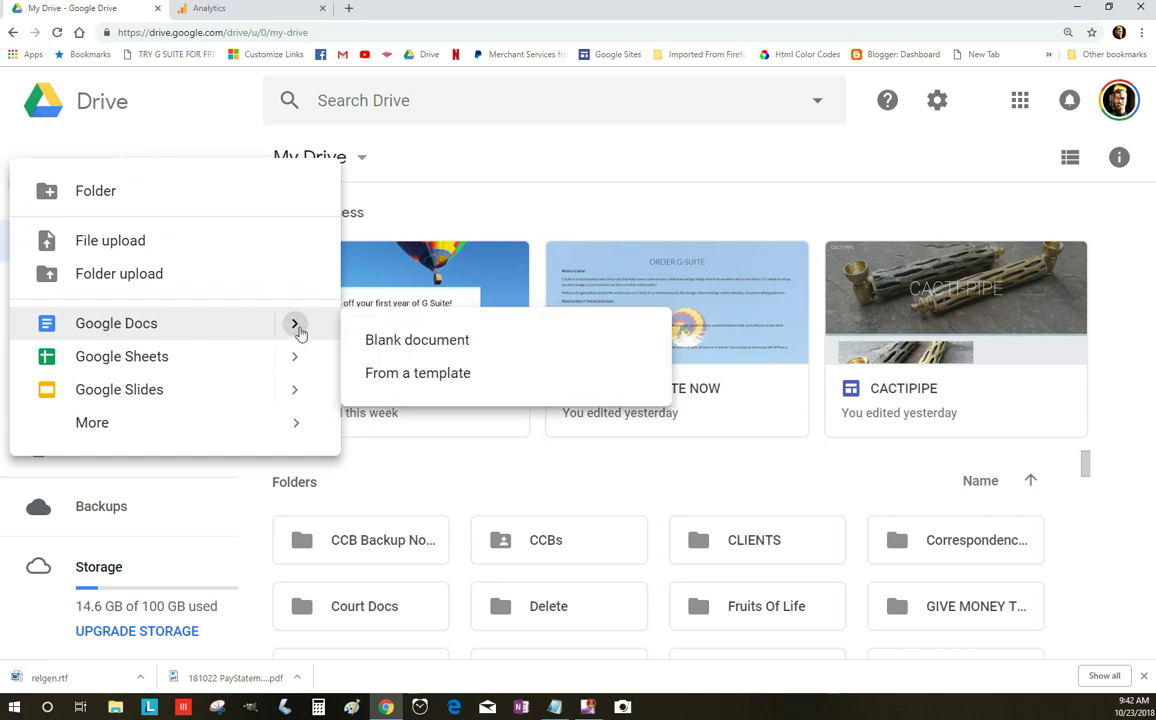
left_click(443, 345)
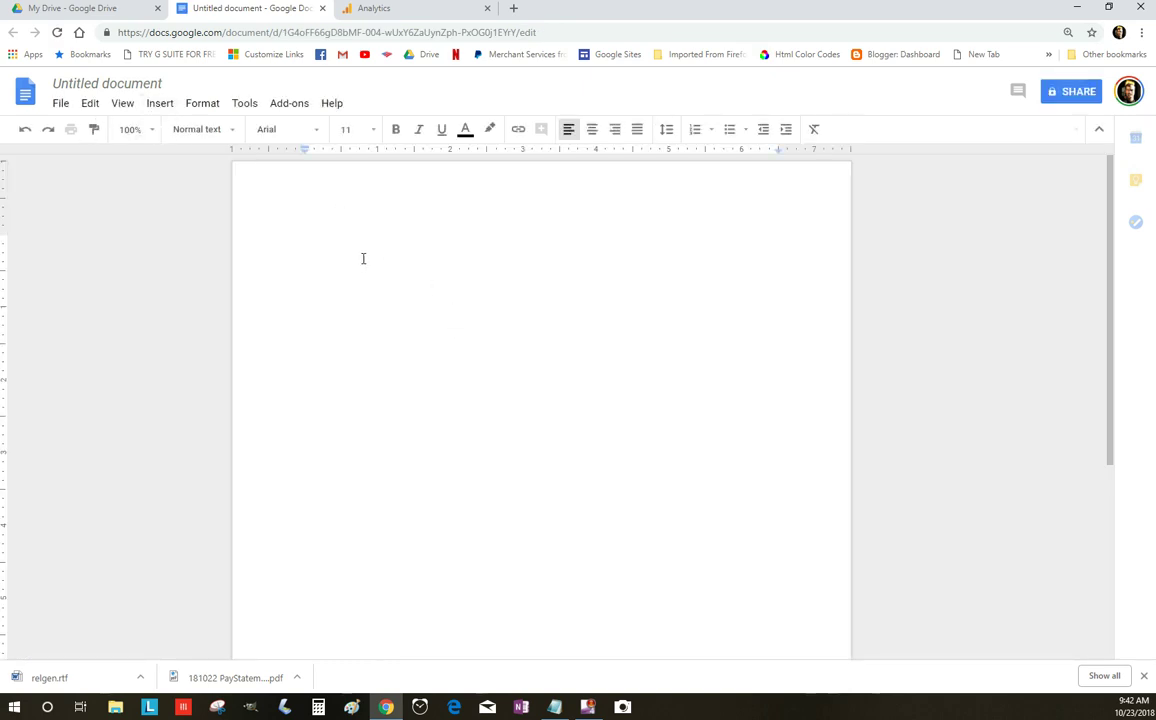
type("This is a Google Docs Tutorial")
Format all of the document's text in the Impact font at size 24.
key("ctrl+a")
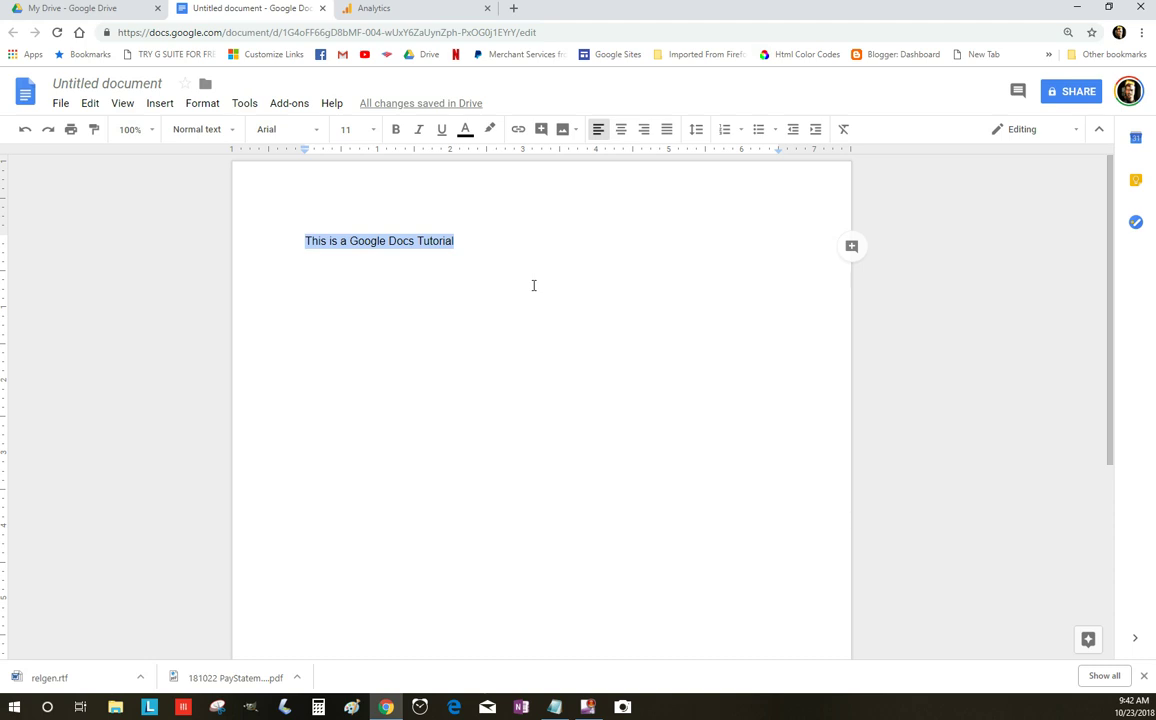
left_click(214, 138)
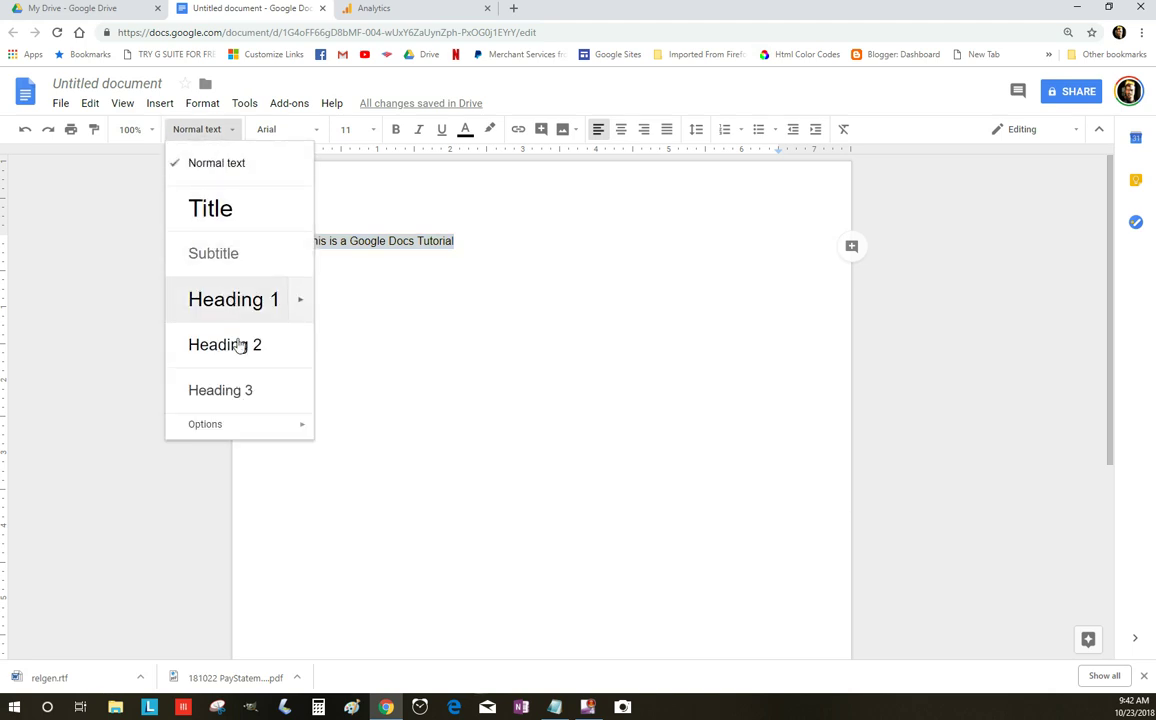
left_click(305, 136)
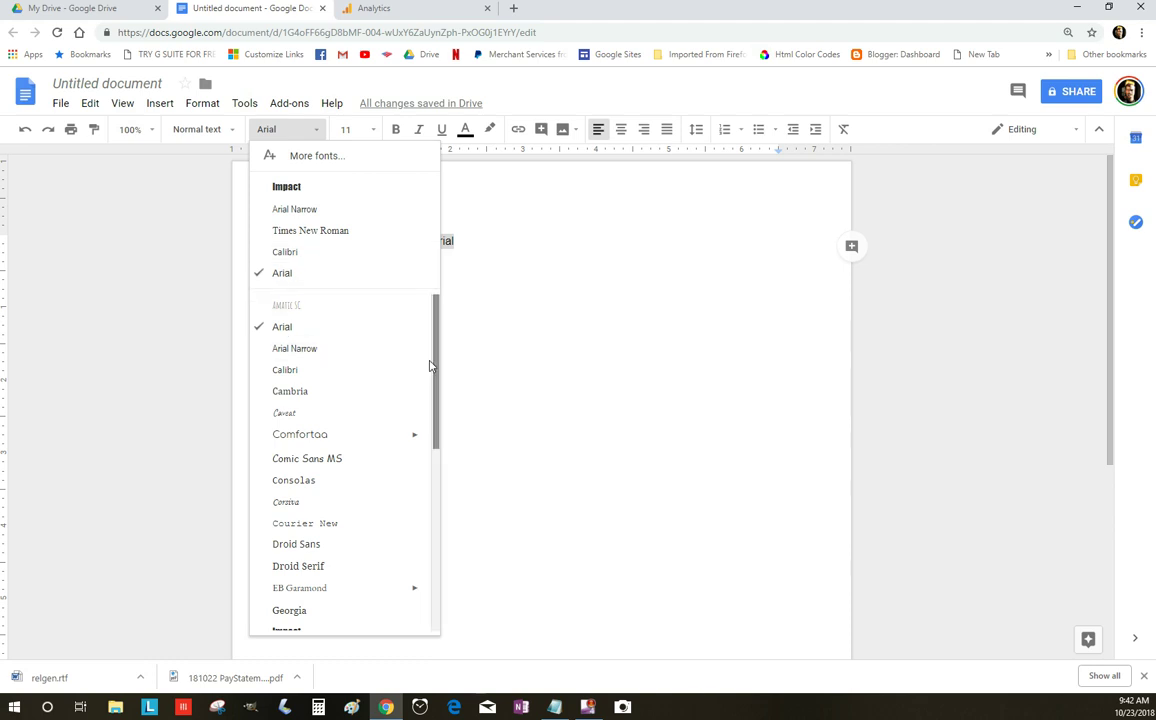
left_click_drag(436, 377, 413, 428)
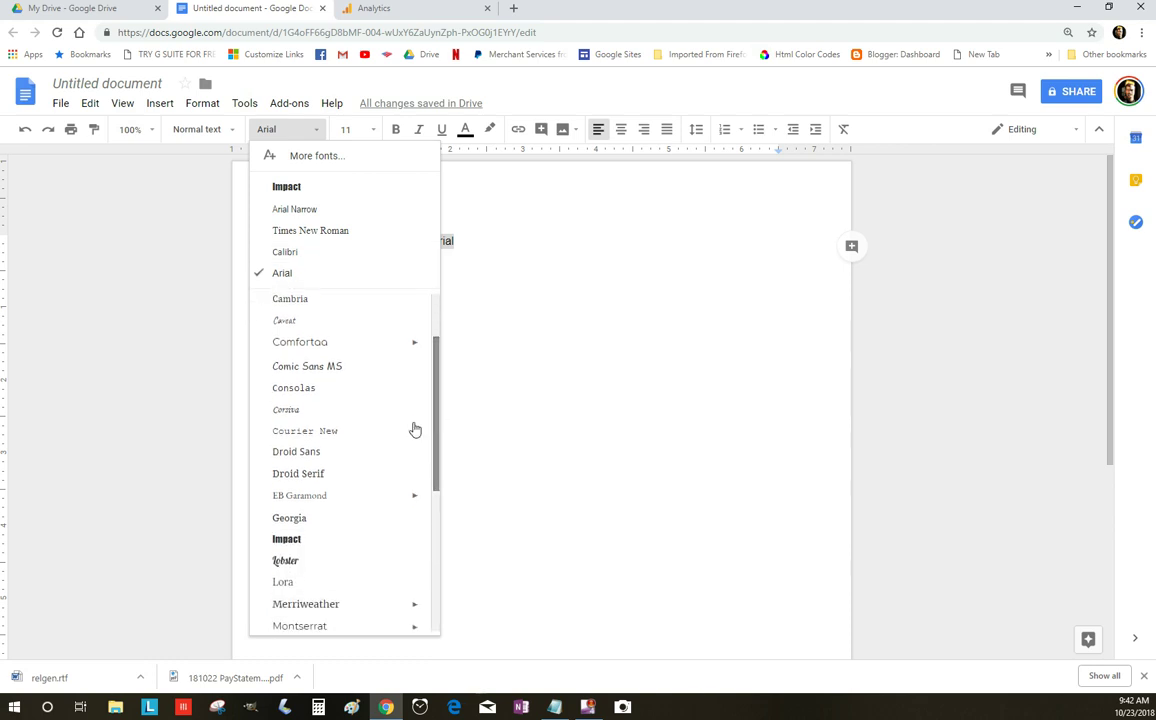
left_click(276, 545)
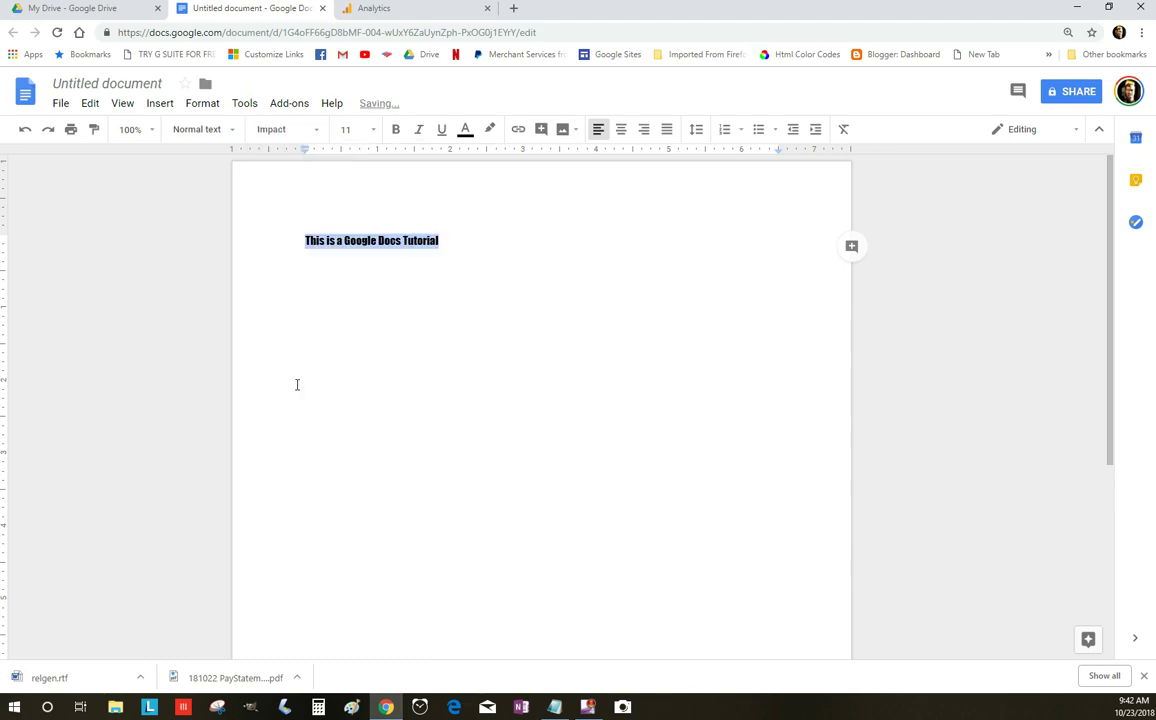
left_click(370, 133)
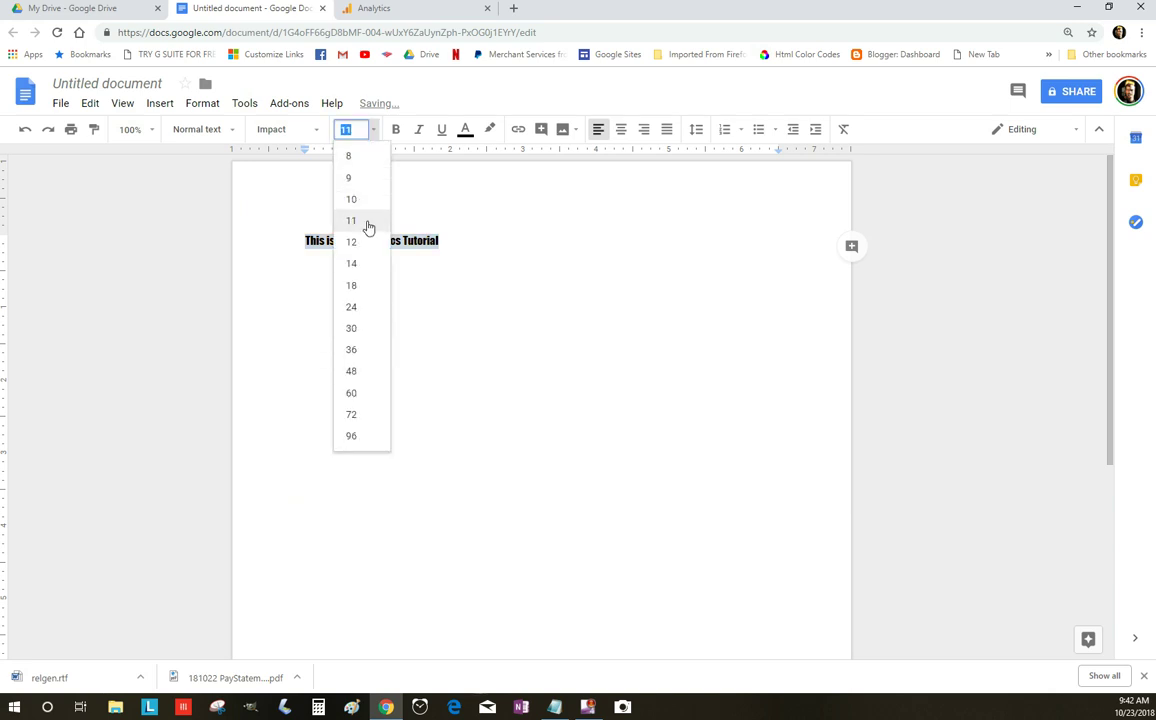
left_click(352, 307)
left_click(518, 393)
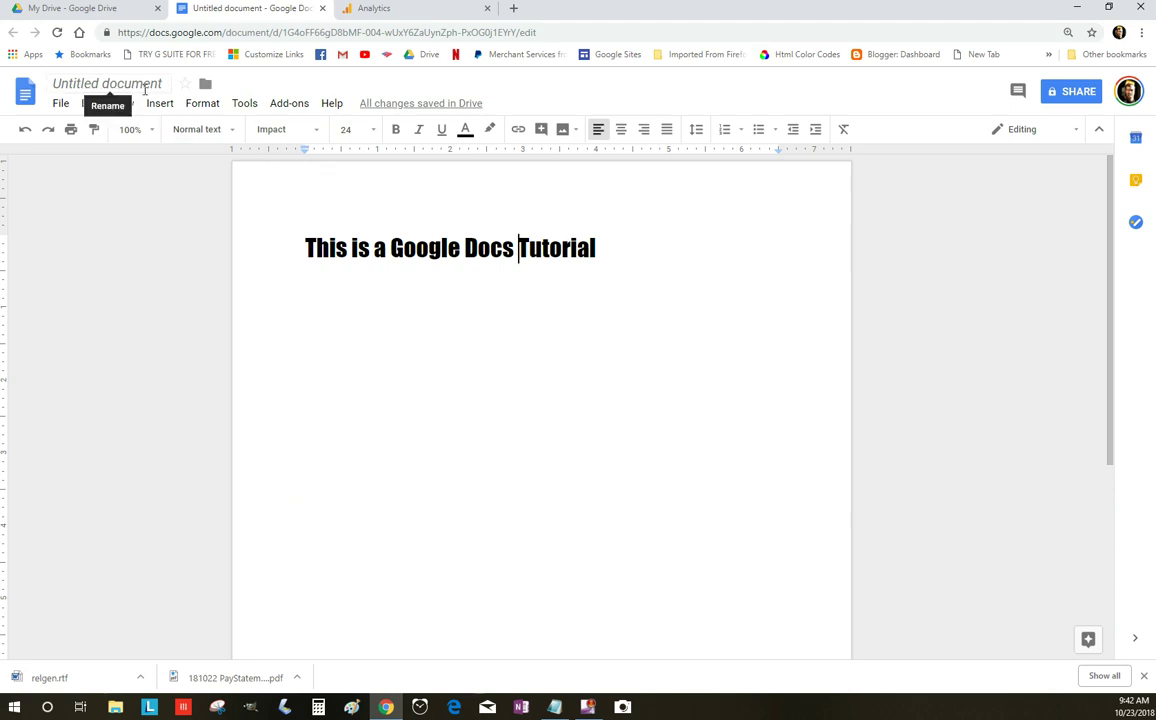
Rename the untitled document as "This is a Google Docs Tutorial".
left_click(162, 90)
left_click(387, 354)
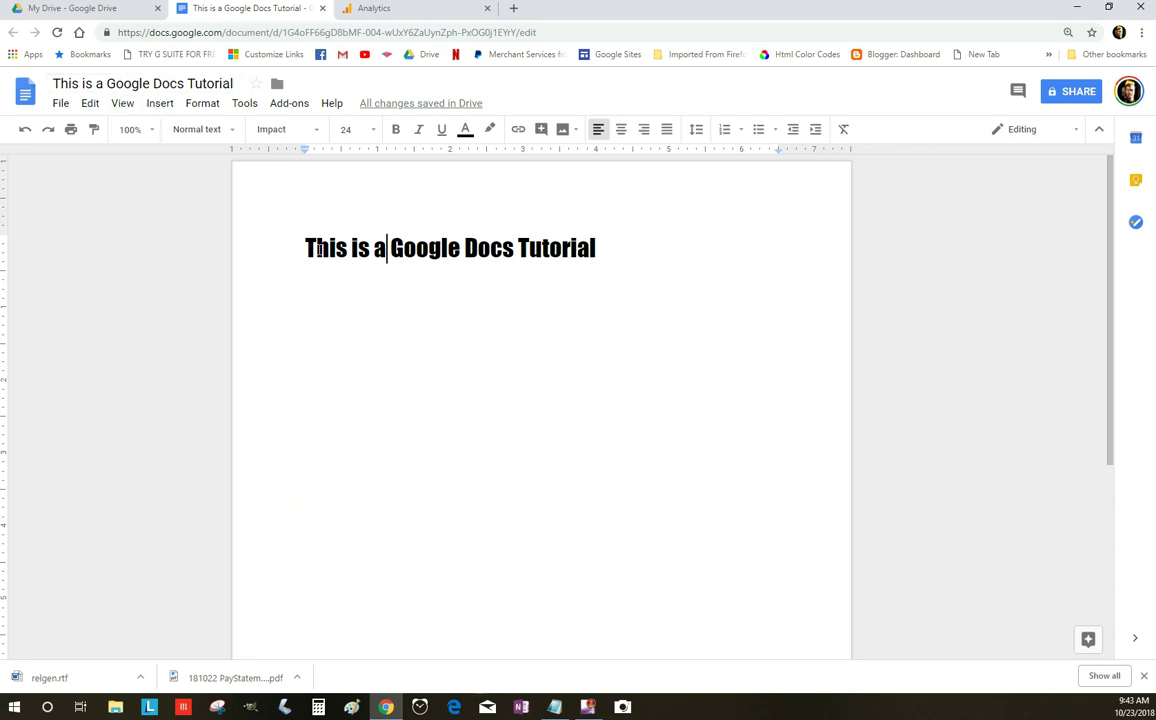
left_click(62, 106)
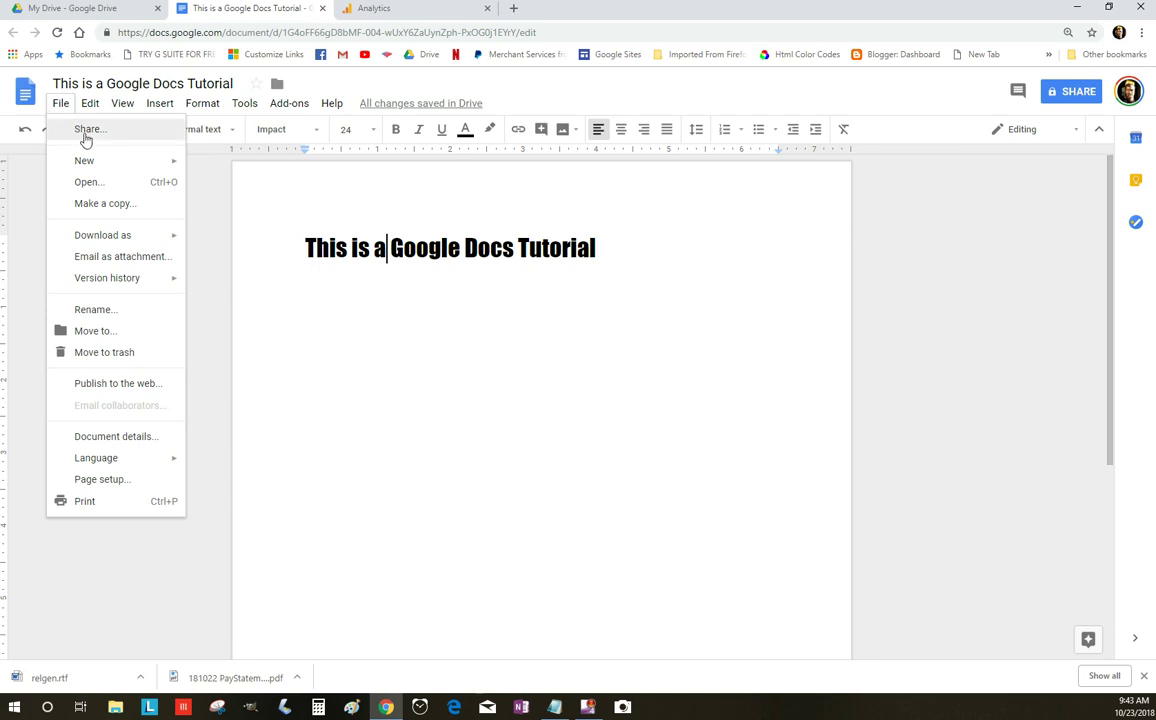
mouse_move(115, 237)
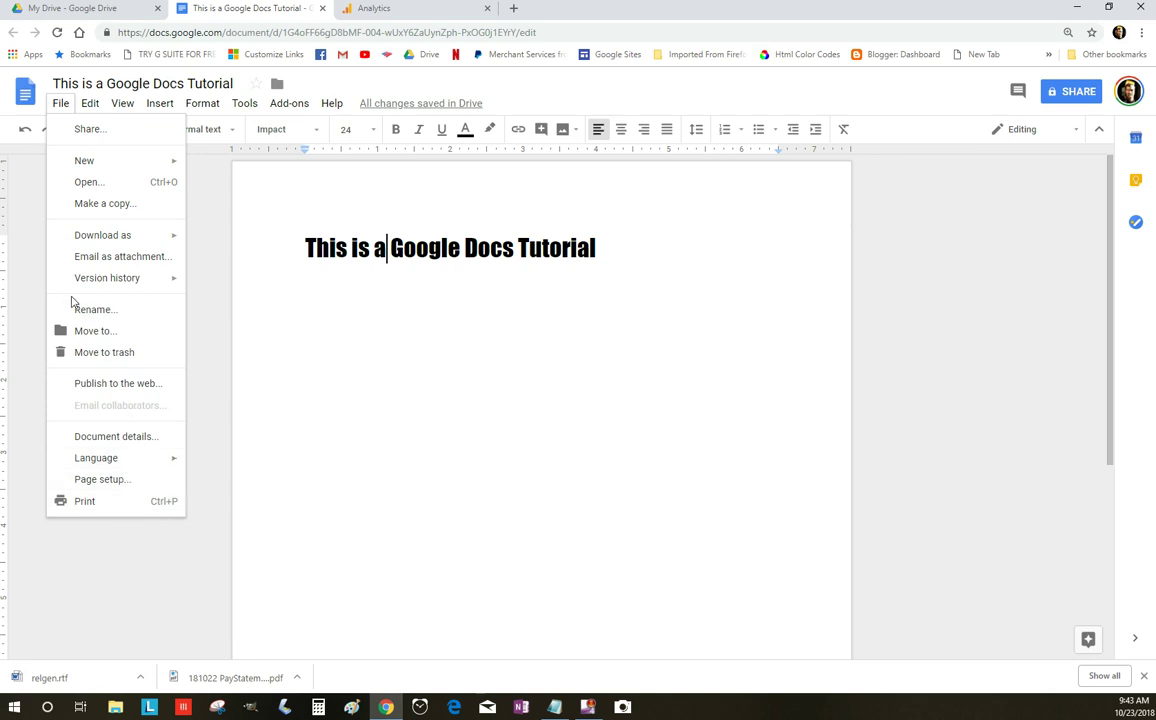
left_click(63, 535)
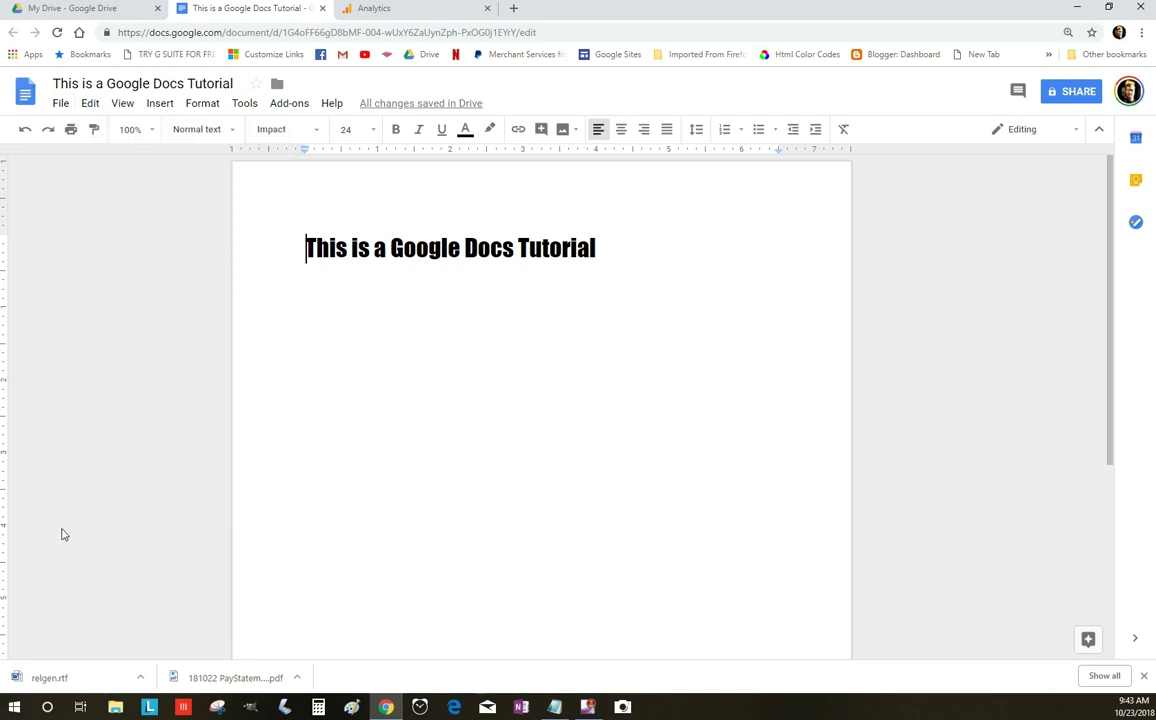
Insert a 5 x 5 table above the text line and undo the insertion.
left_click(157, 107)
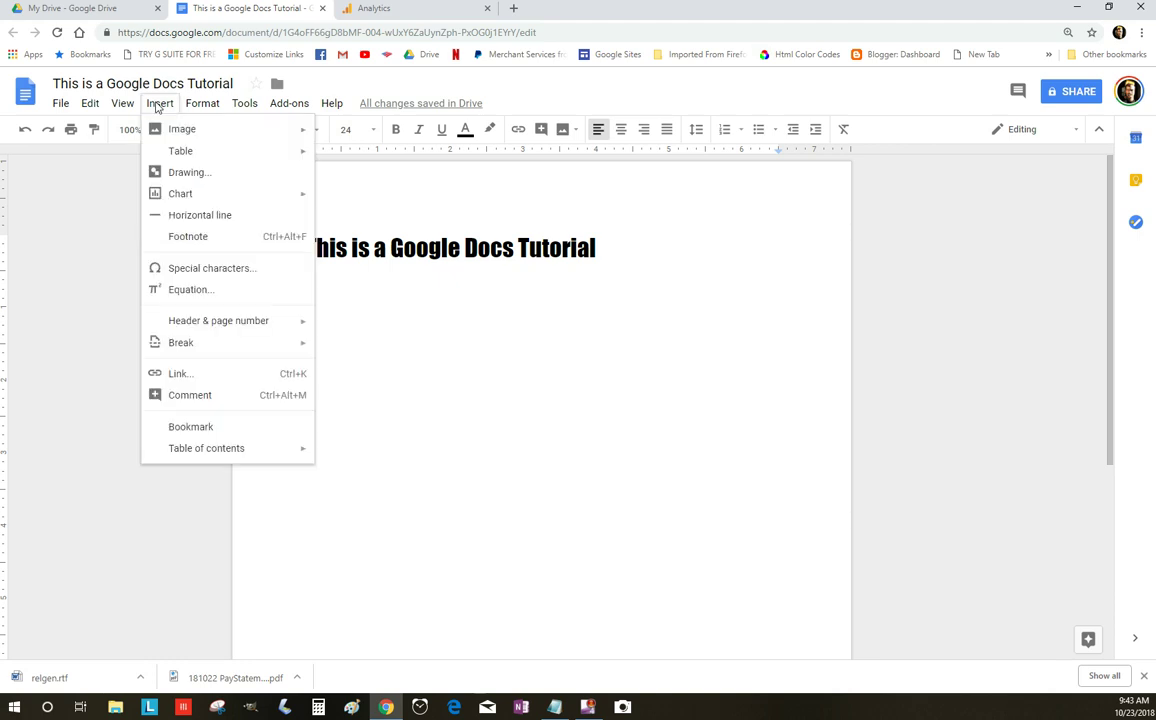
mouse_move(176, 133)
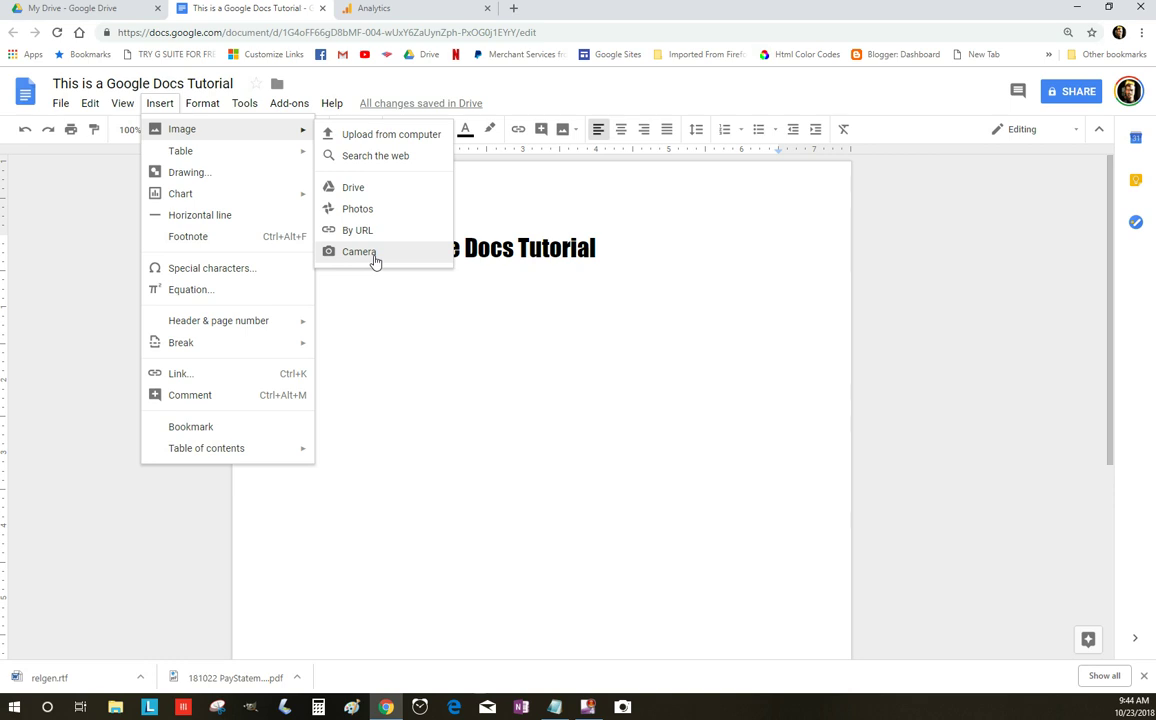
mouse_move(248, 161)
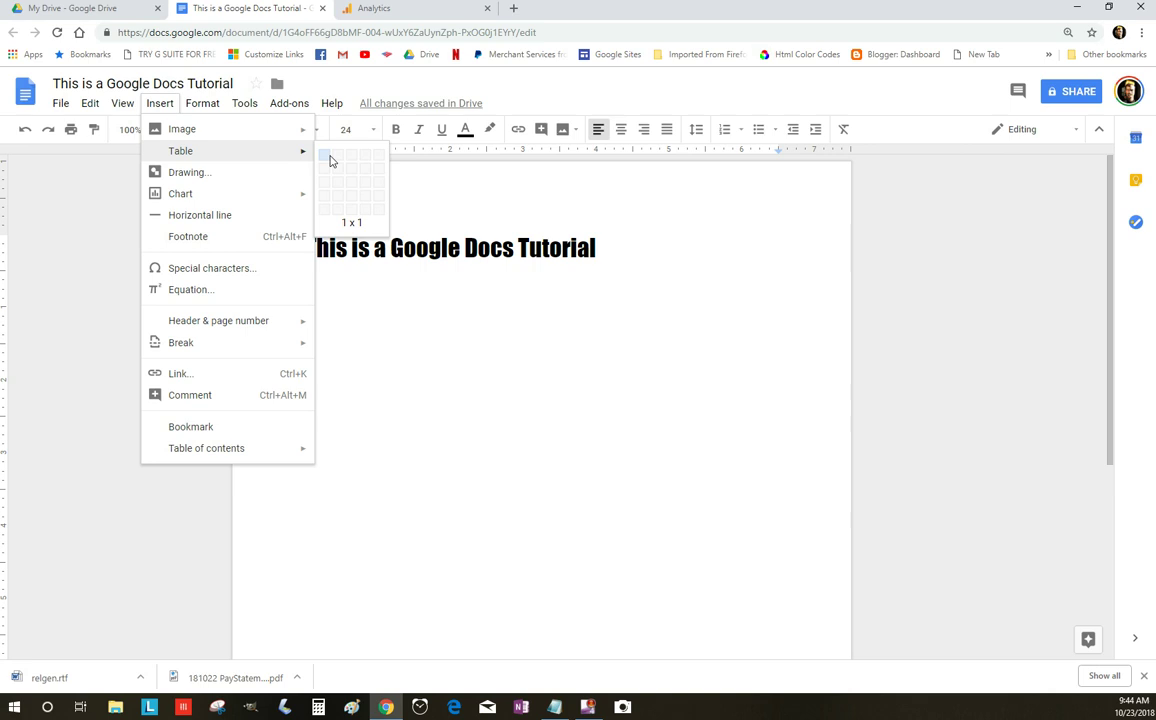
left_click(379, 217)
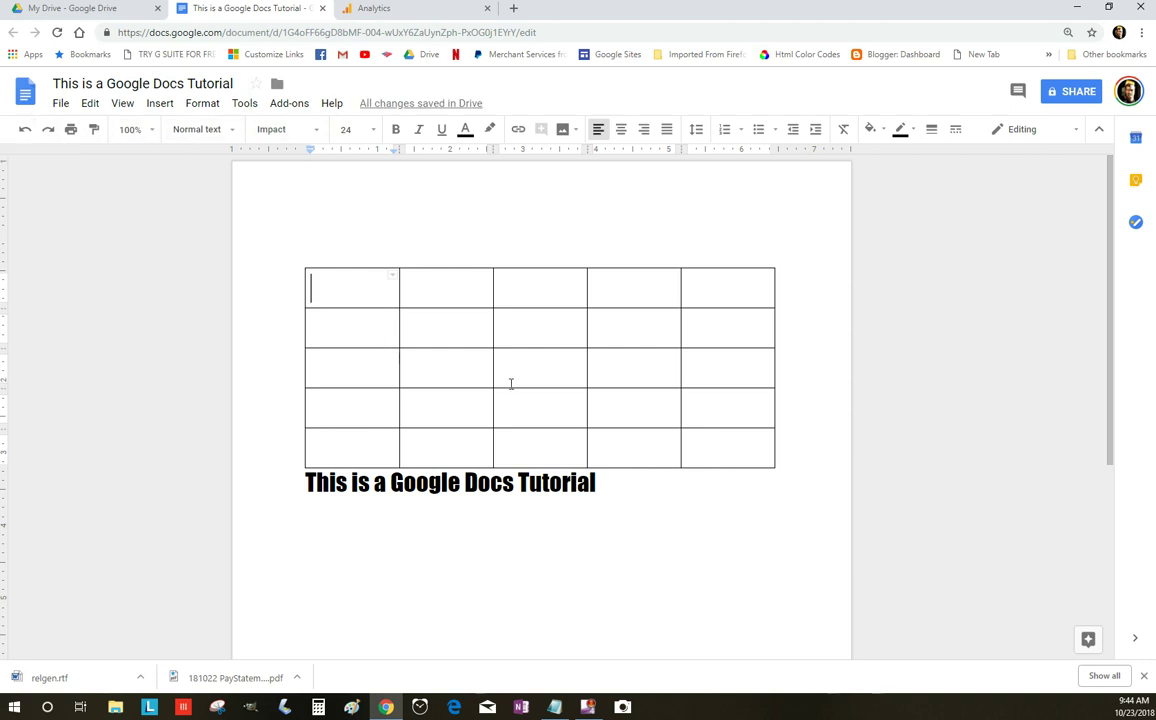
left_click(24, 134)
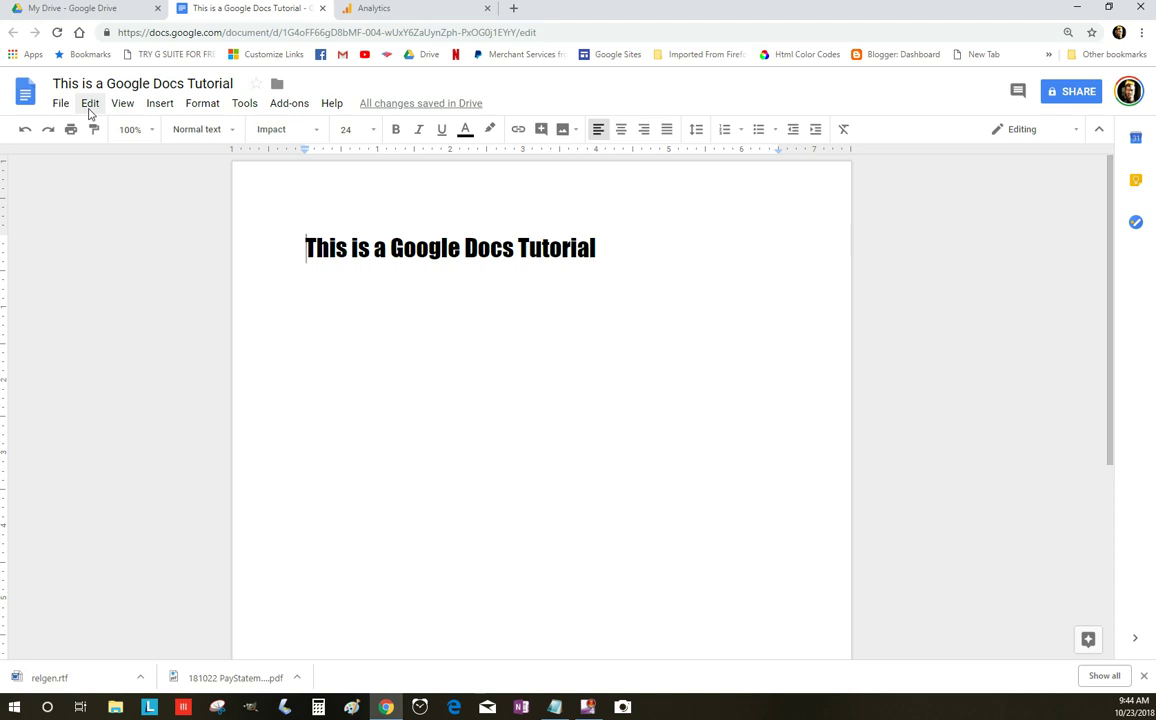
Look through the document's editing, insertion and formatting options, including table of contents, text styling, alignment, line spacing and columns.
left_click(92, 107)
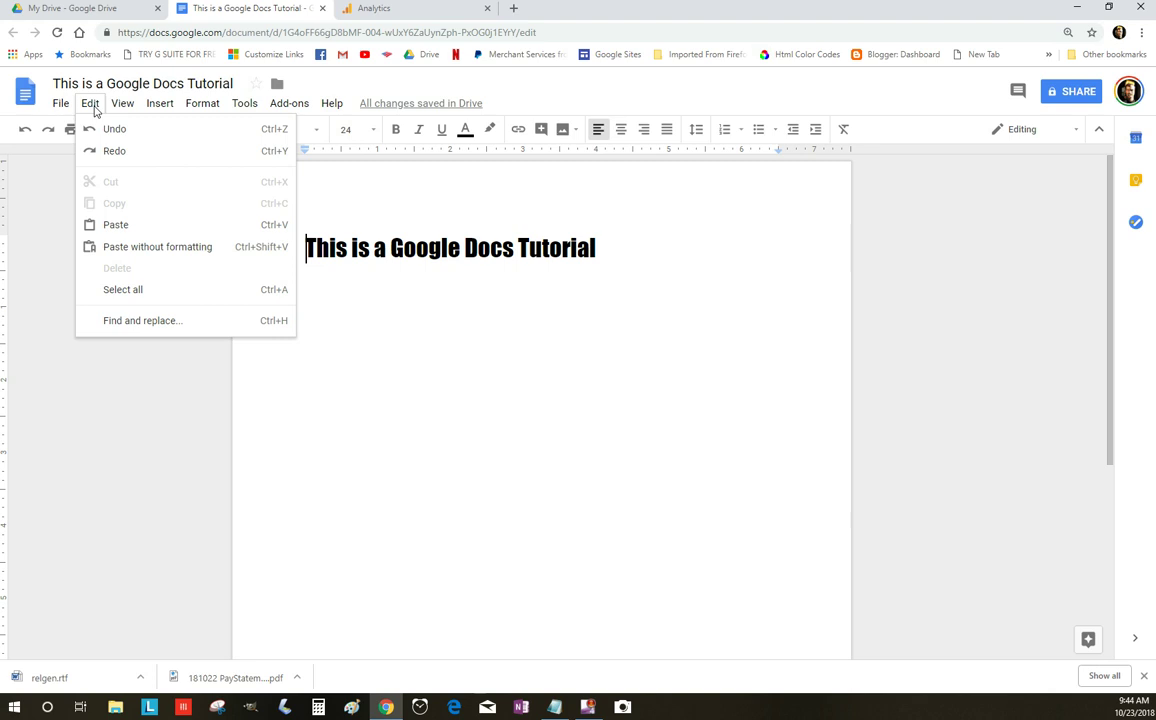
mouse_move(168, 108)
mouse_move(190, 194)
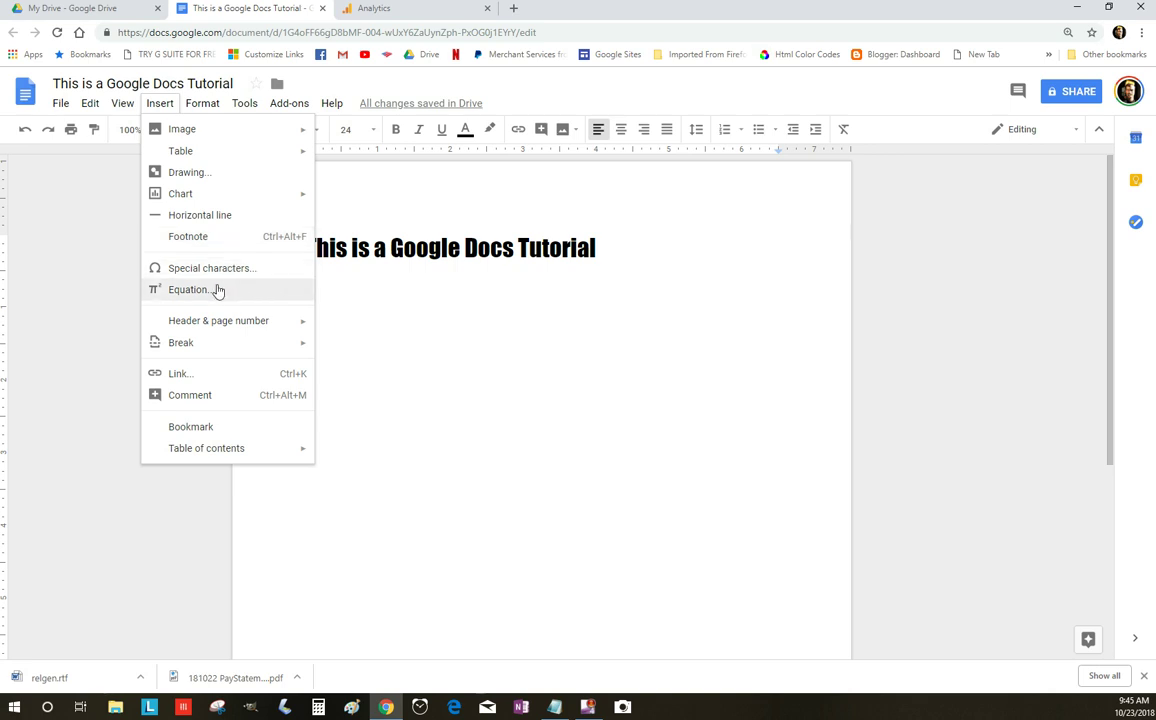
mouse_move(219, 330)
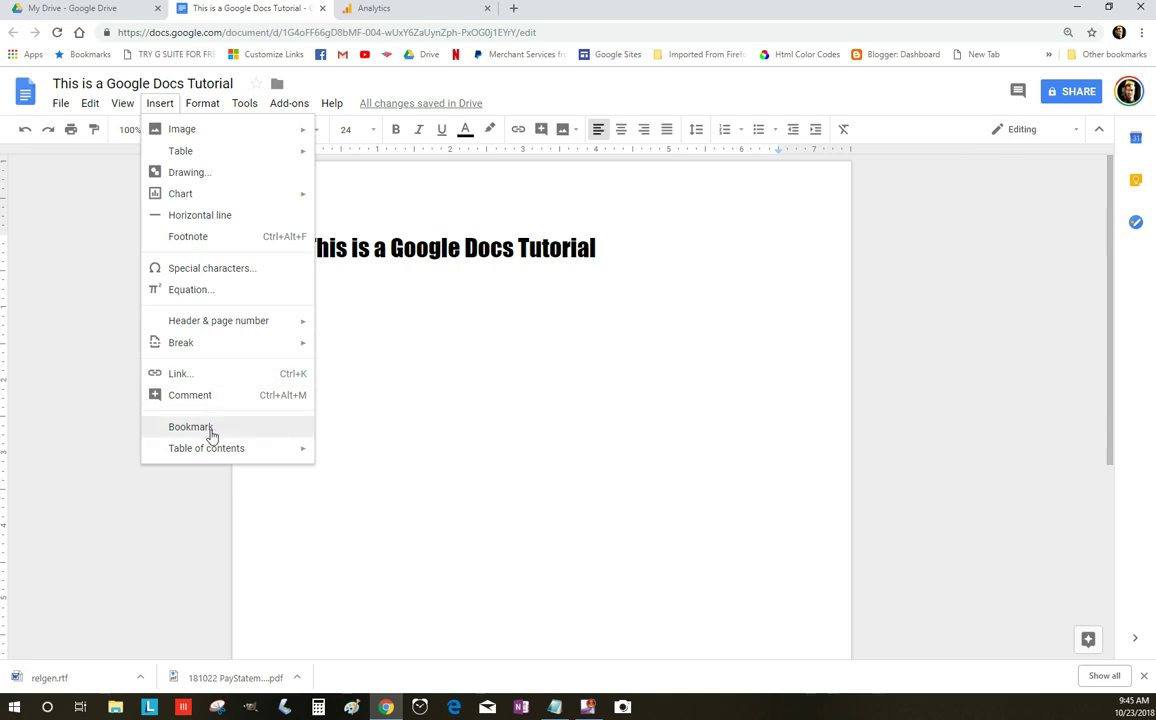
mouse_move(260, 461)
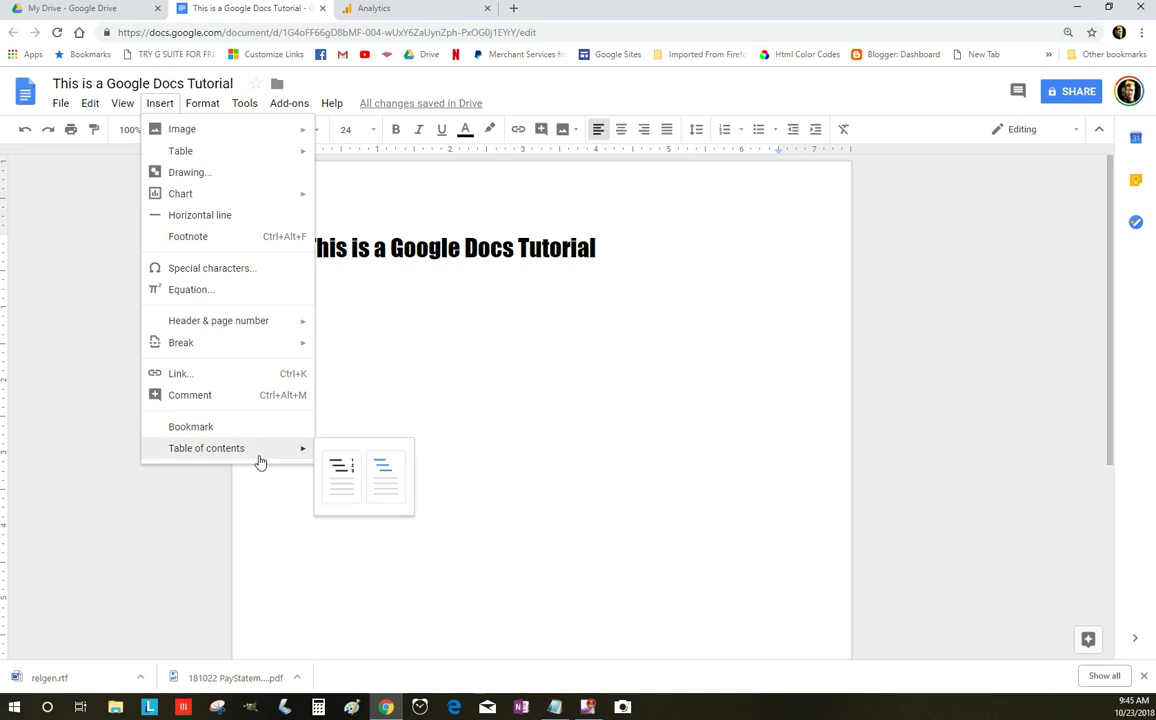
mouse_move(209, 113)
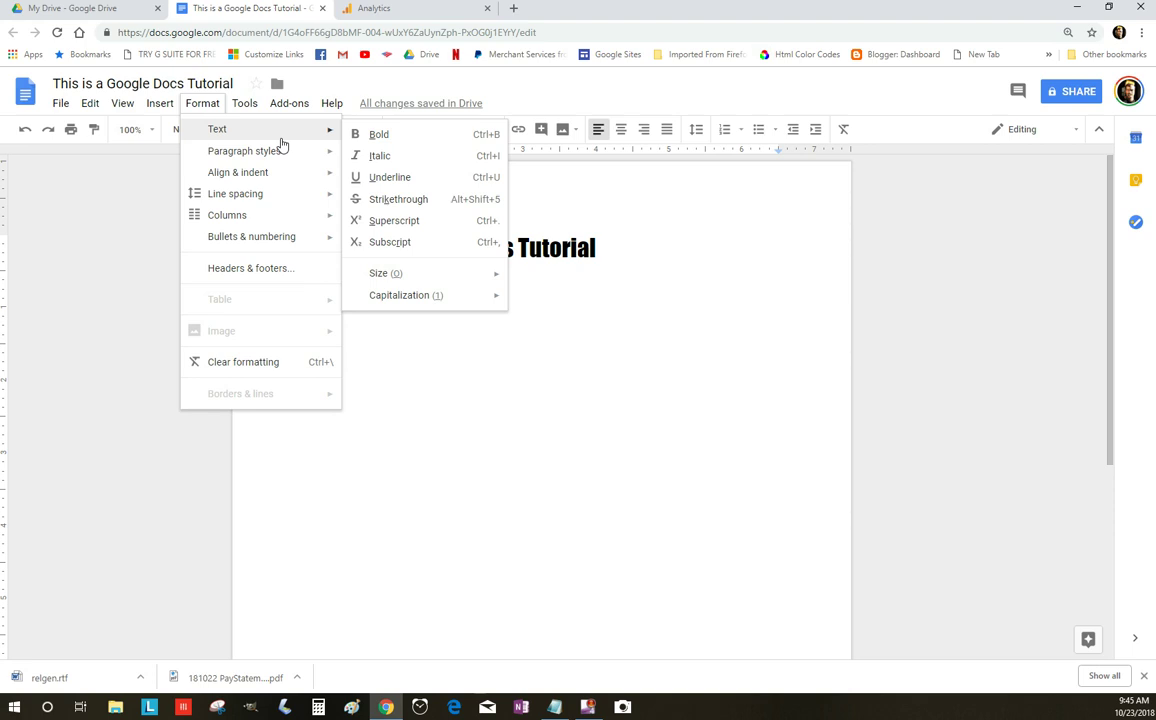
left_click(172, 486)
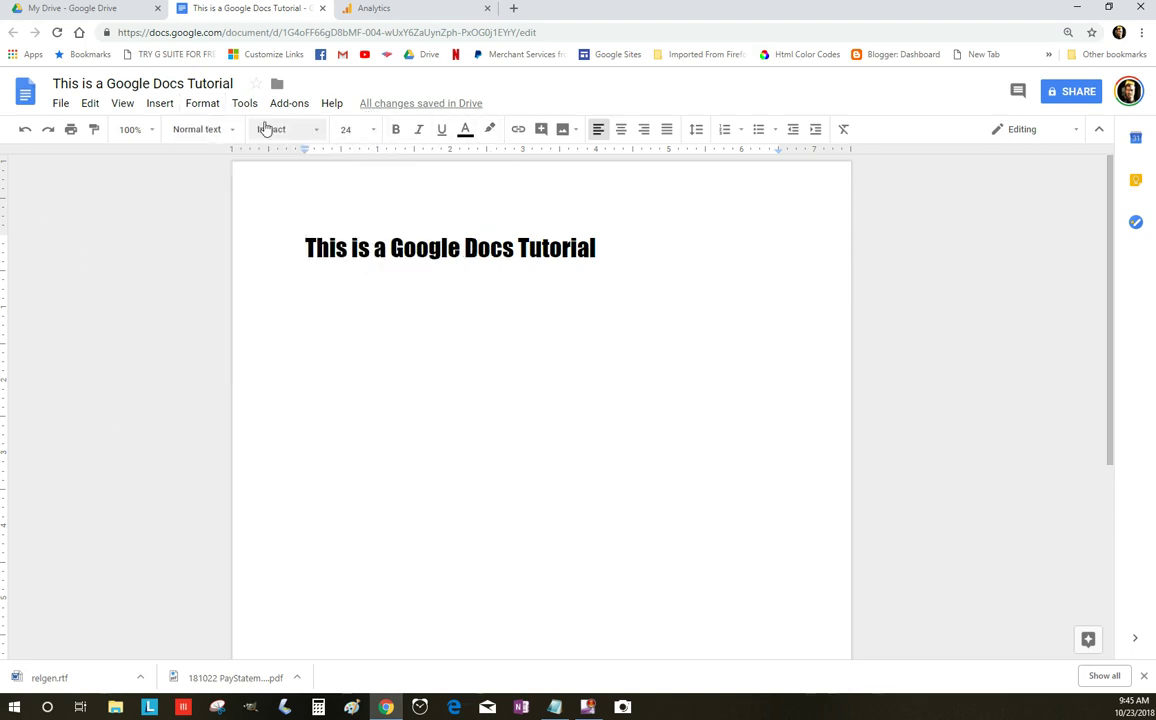
left_click(214, 108)
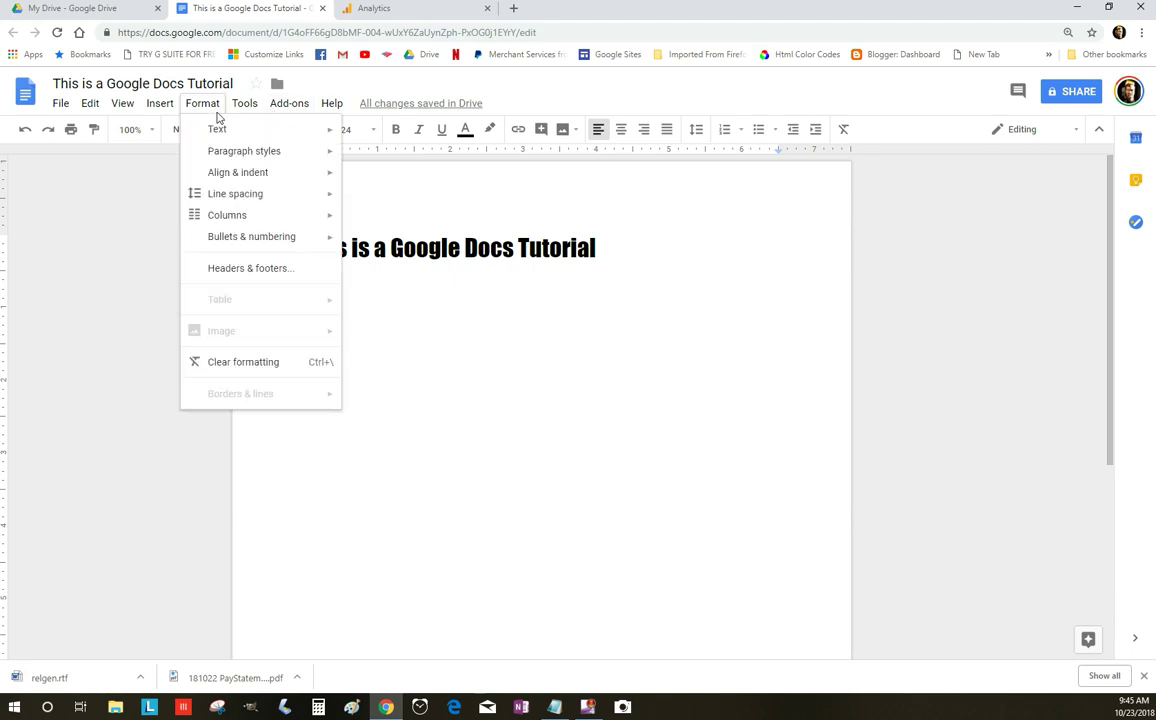
mouse_move(221, 157)
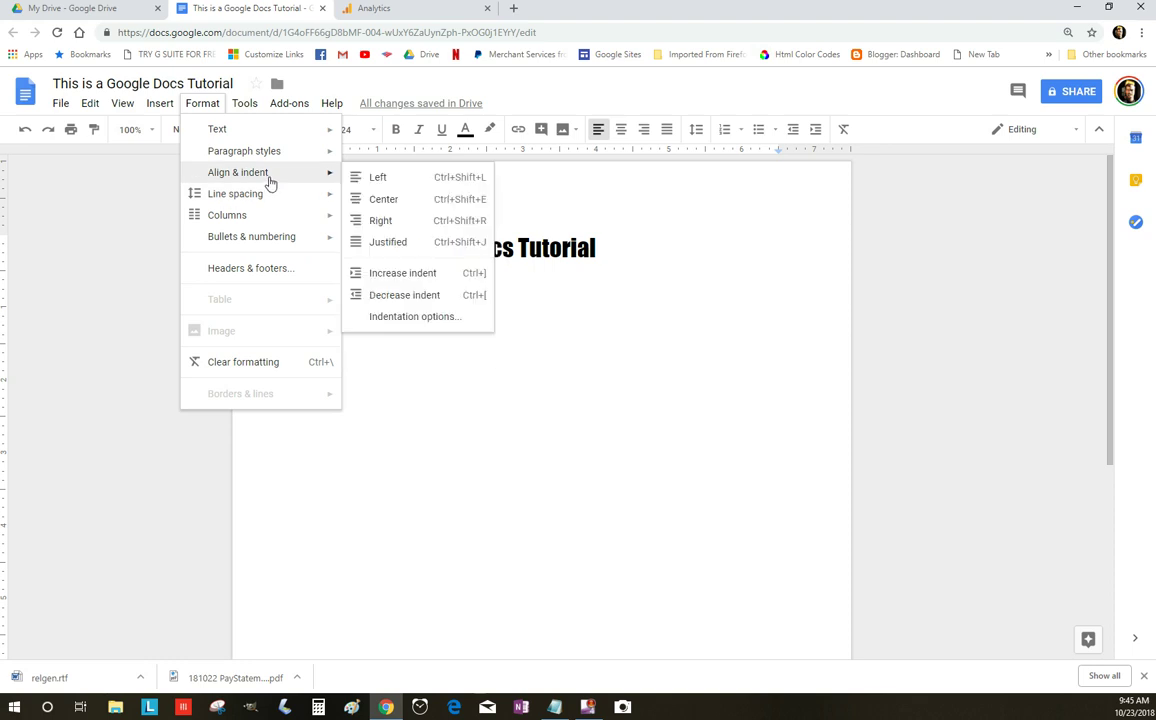
mouse_move(259, 198)
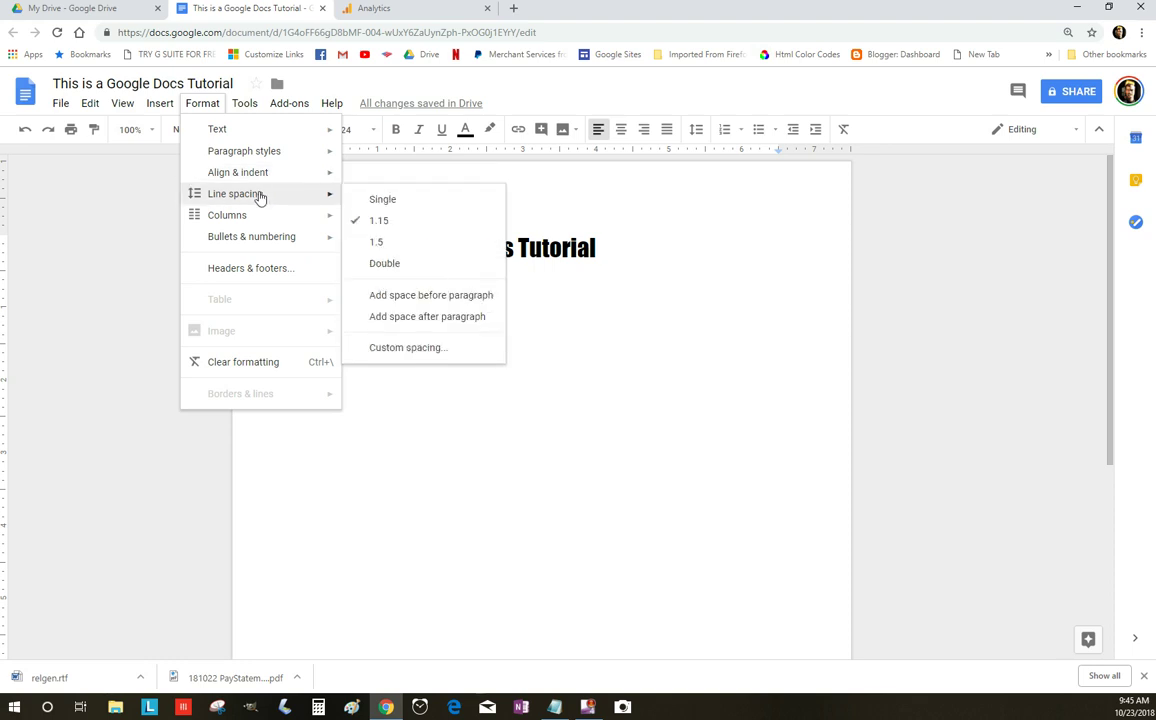
mouse_move(241, 219)
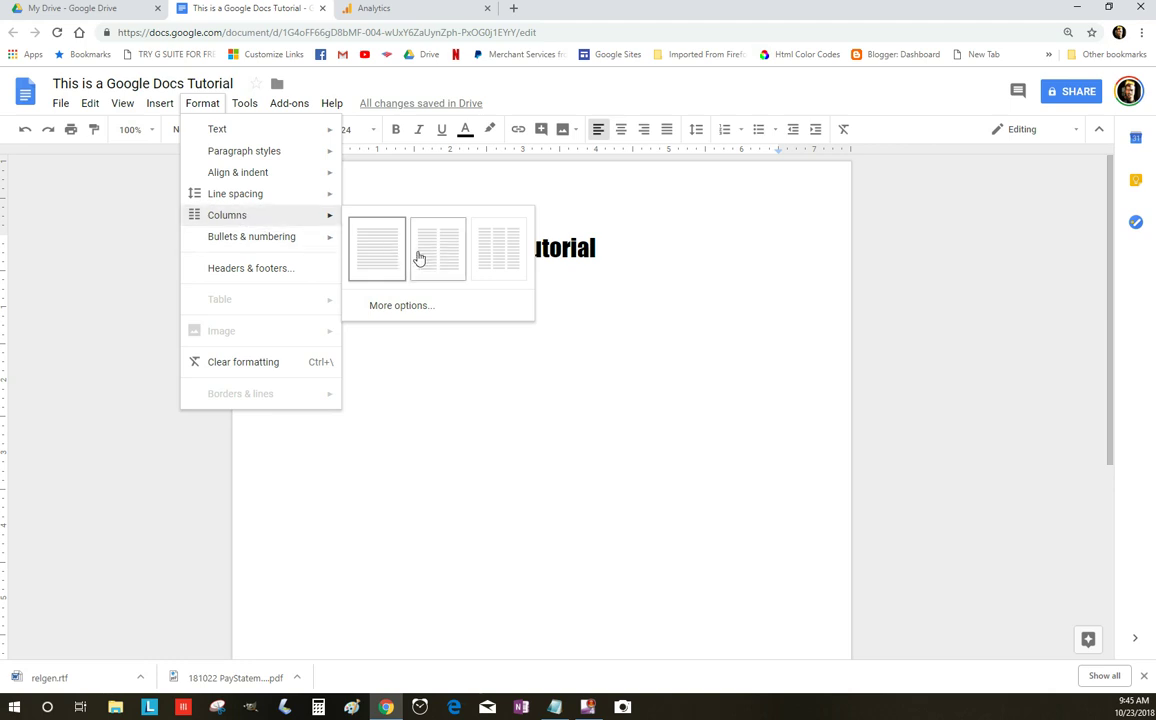
mouse_move(305, 250)
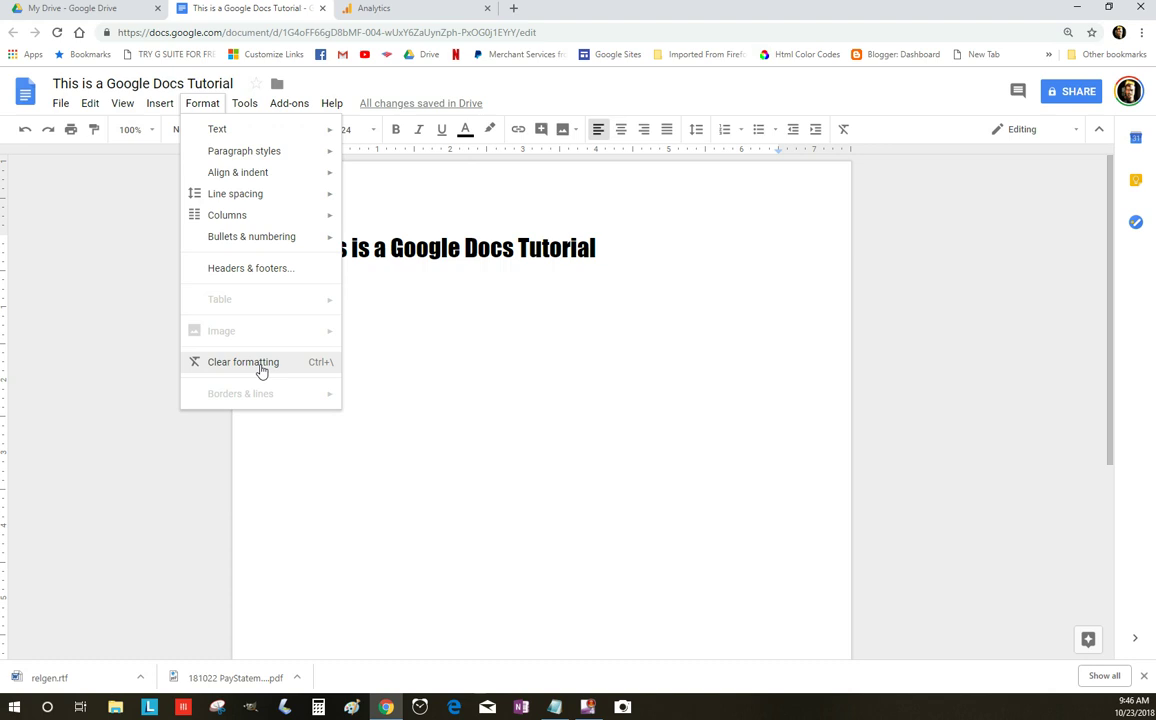
left_click(470, 335)
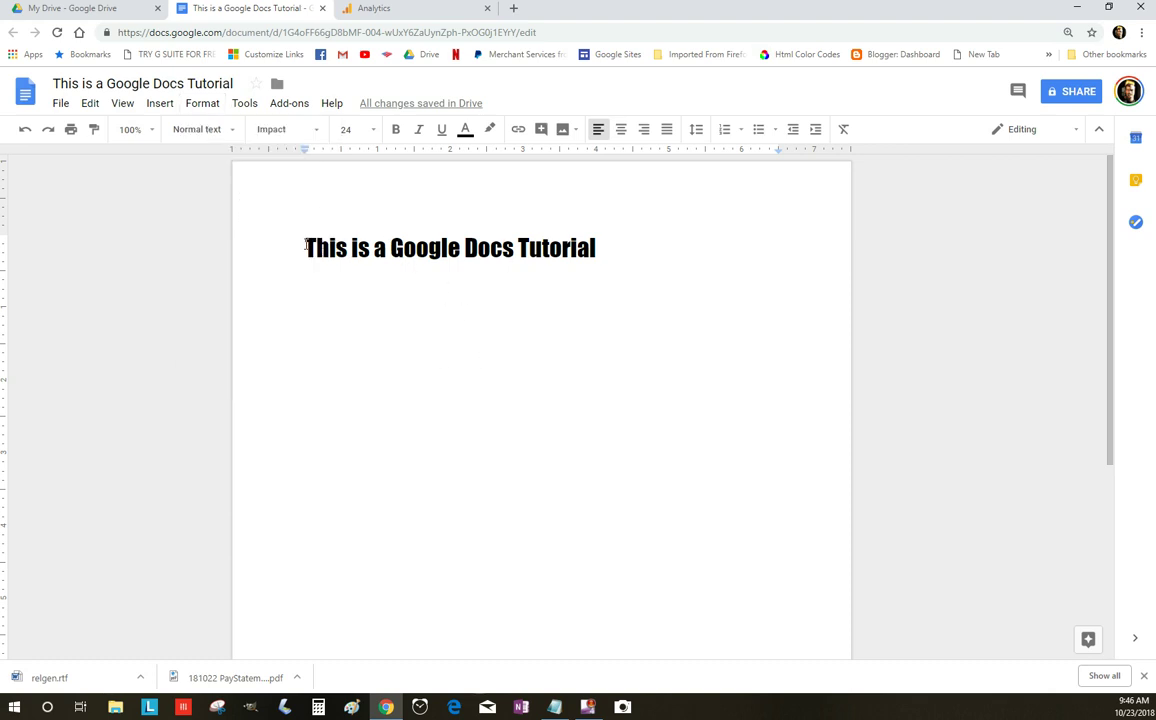
Clear all formatting from the line "This is a Google Docs Tutorial".
left_click_drag(305, 247, 609, 320)
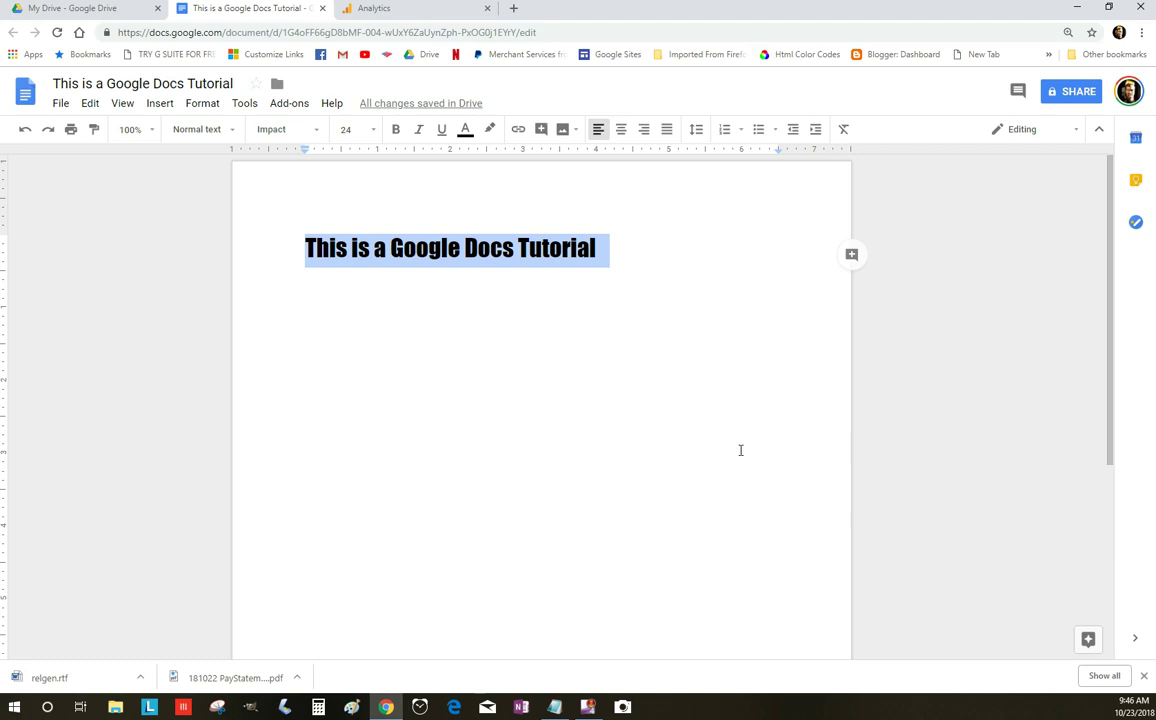
left_click(206, 105)
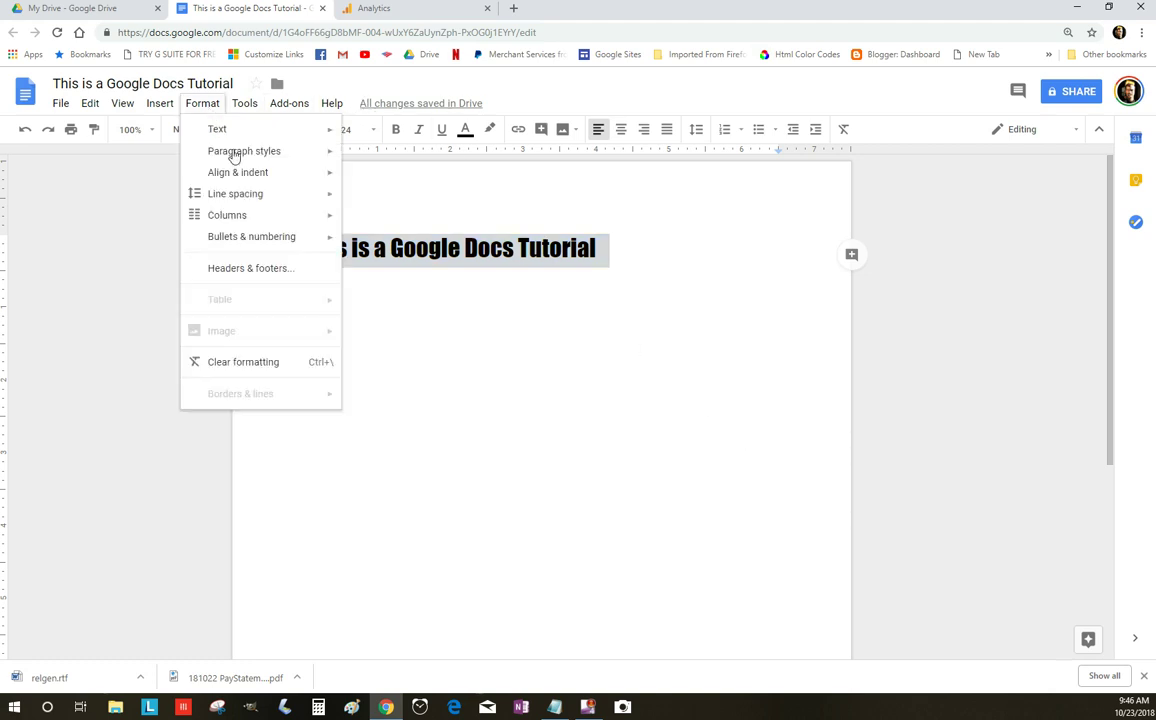
left_click(248, 362)
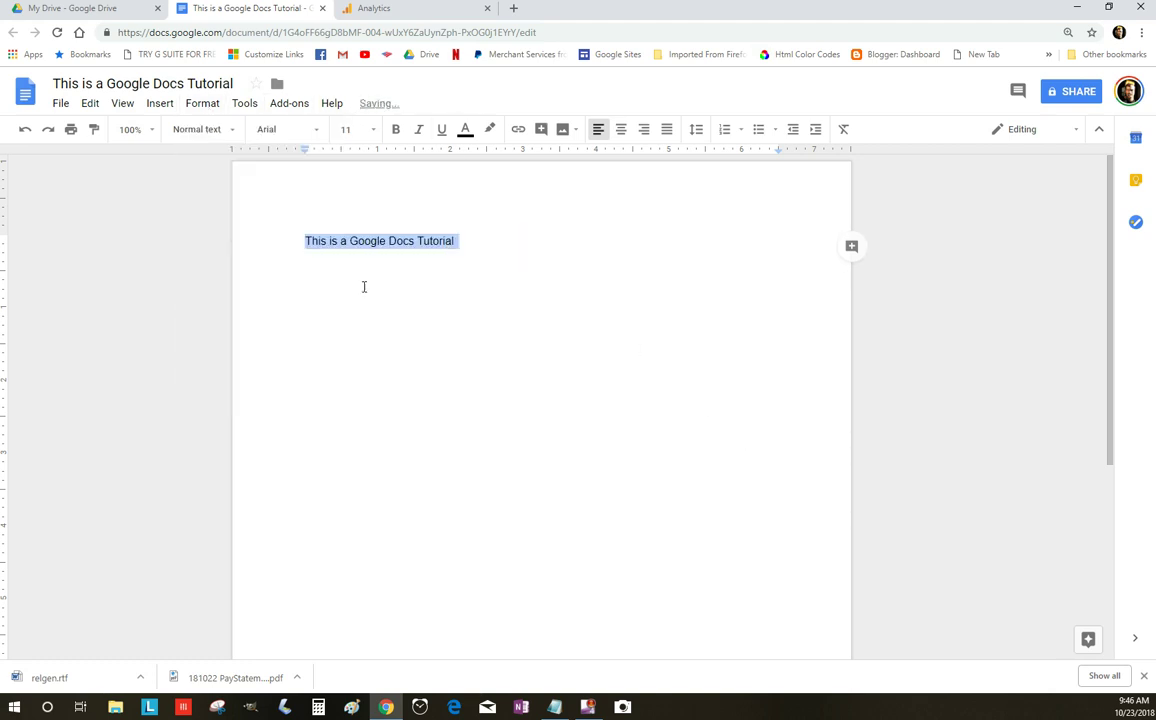
left_click(410, 246)
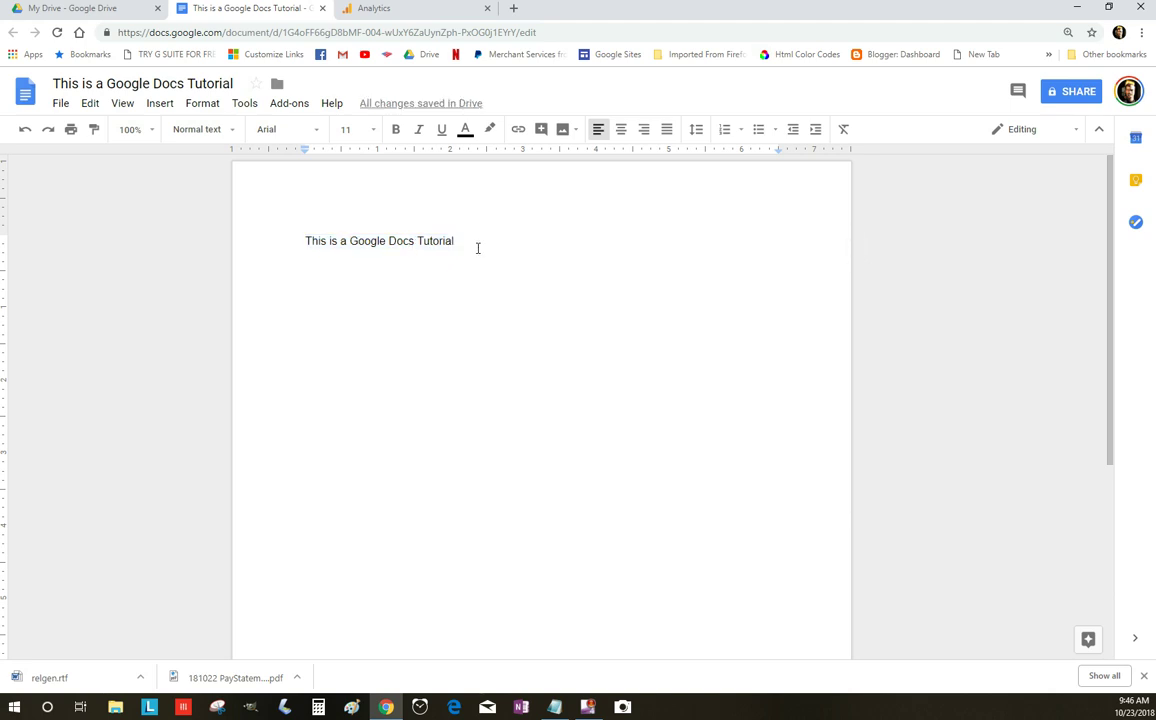
Undo the cleared formatting on the line "This is a Google Docs Tutorial".
left_click_drag(306, 242, 470, 240)
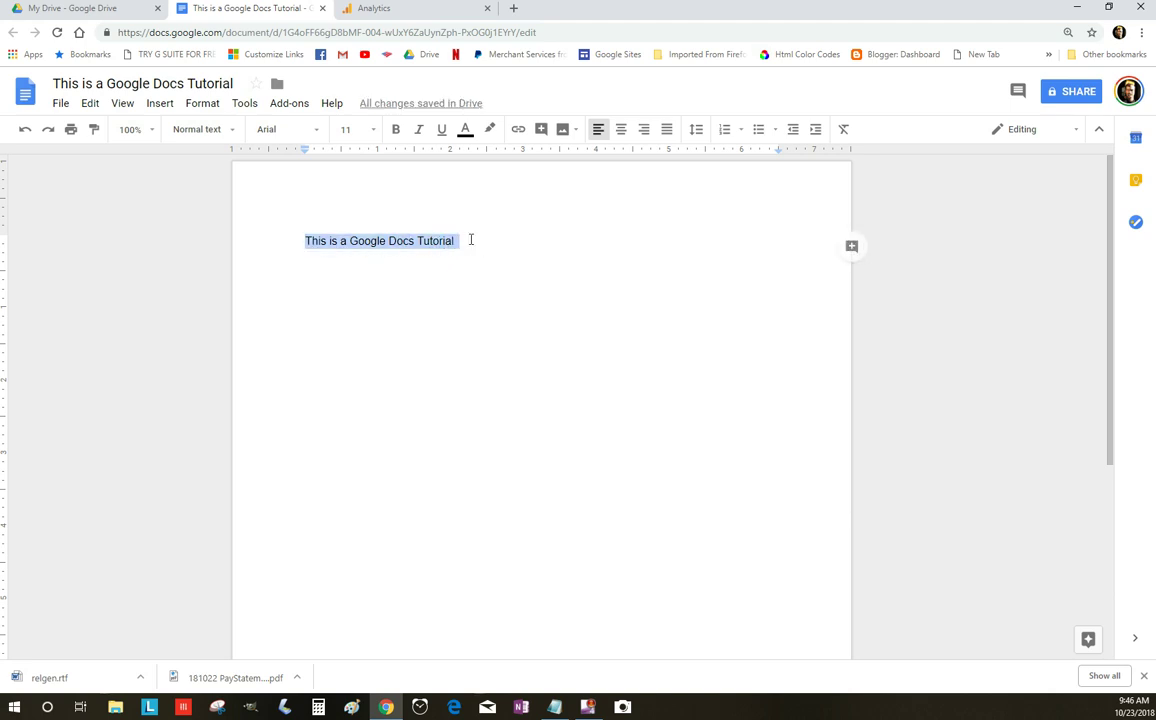
left_click(26, 130)
left_click(459, 331)
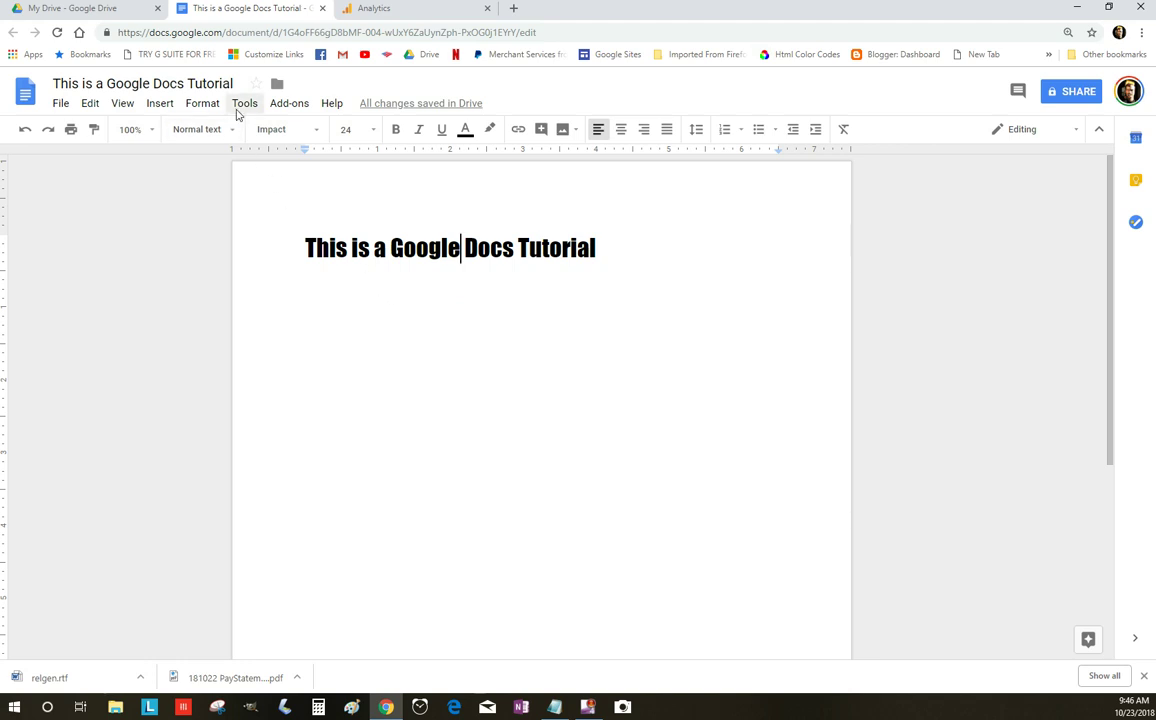
Dictate a short paragraph about how voice typing works, leaving a blank line below the heading, and stop the voice recording.
left_click(204, 104)
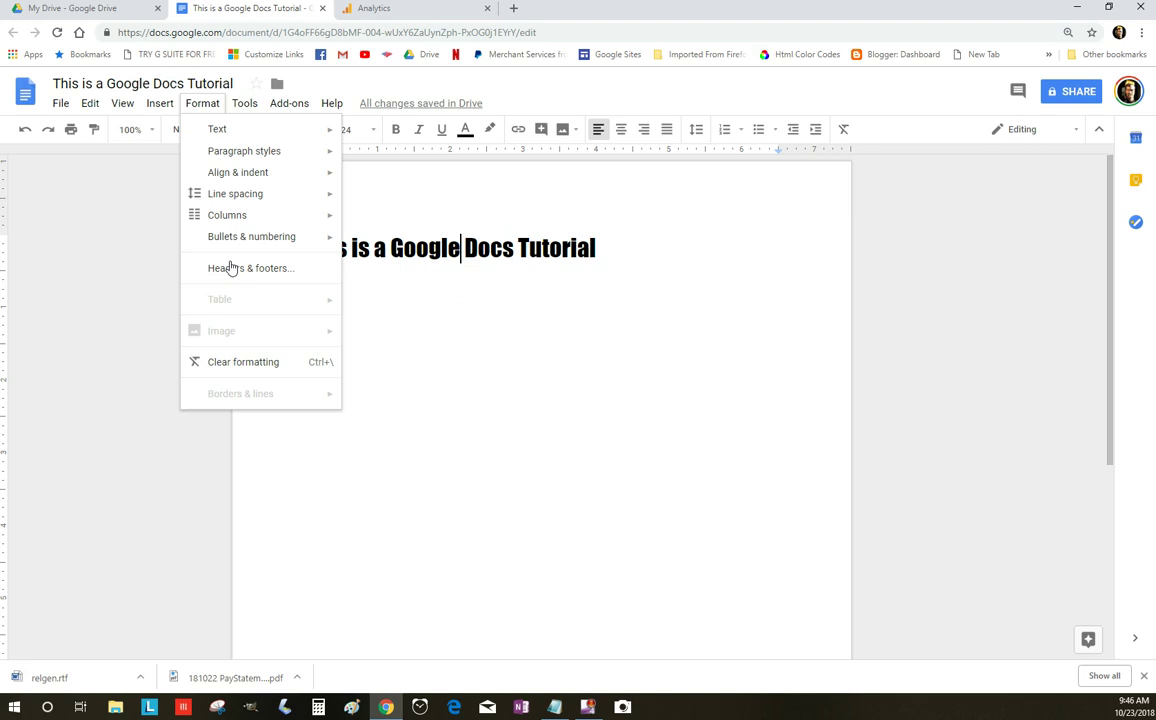
left_click(245, 104)
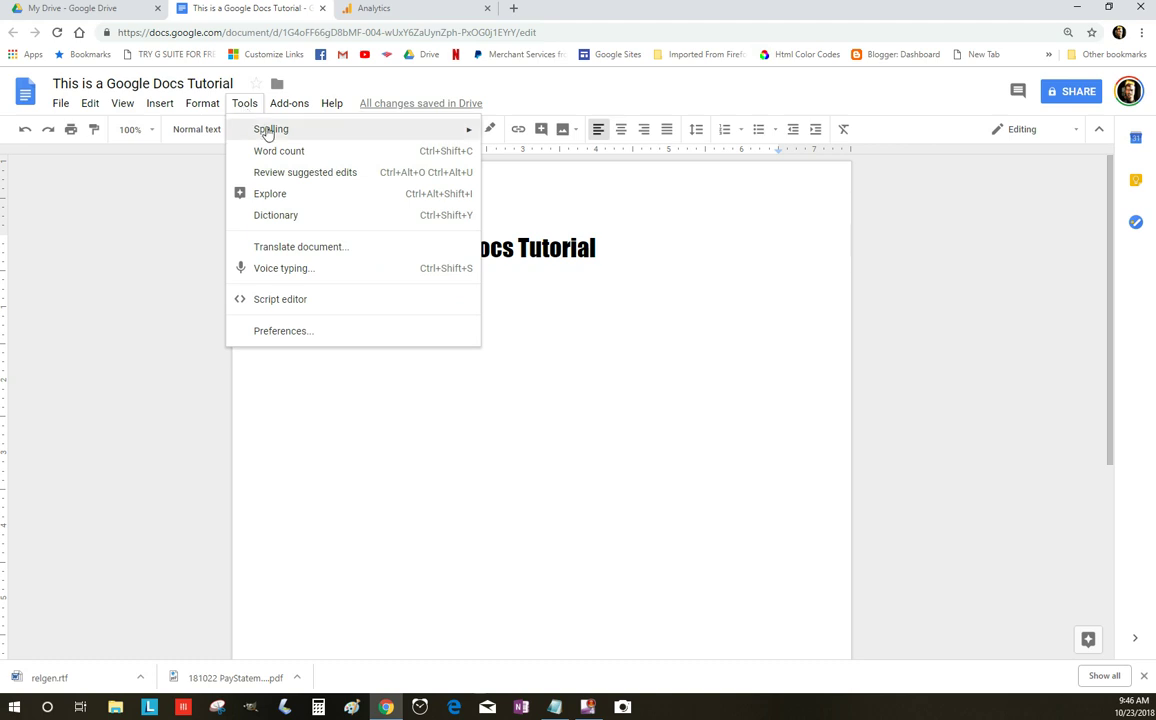
mouse_move(270, 136)
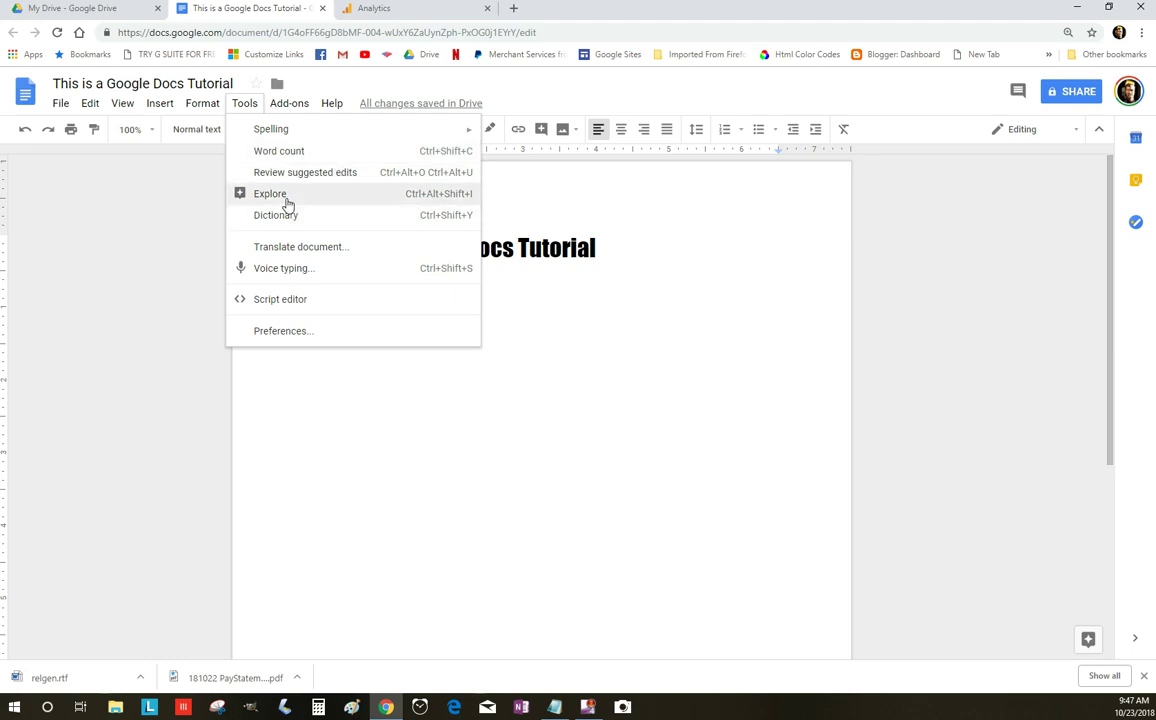
left_click(310, 277)
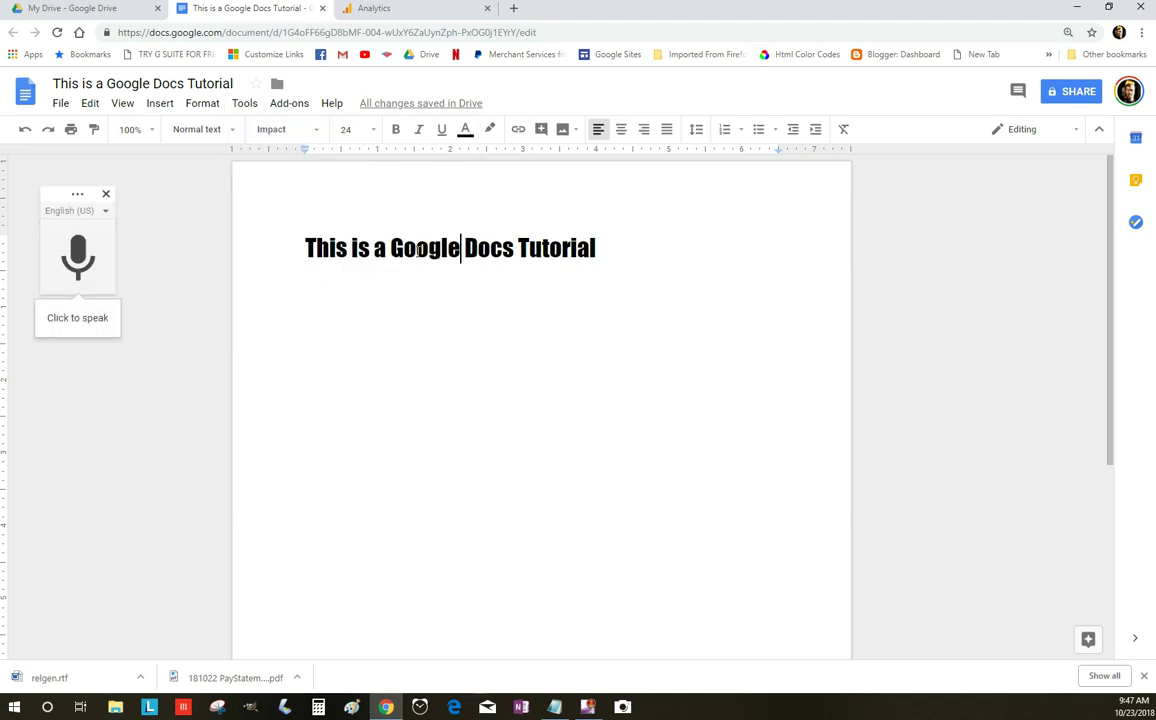
left_click(637, 245)
key("Return")
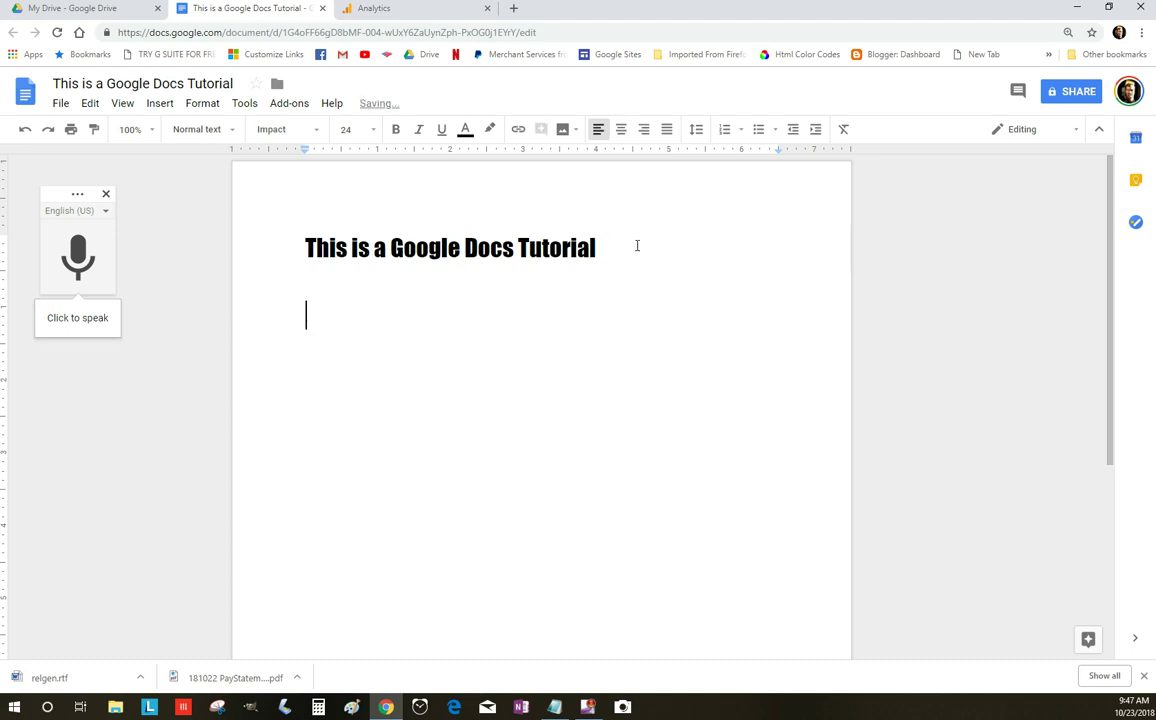
left_click(88, 260)
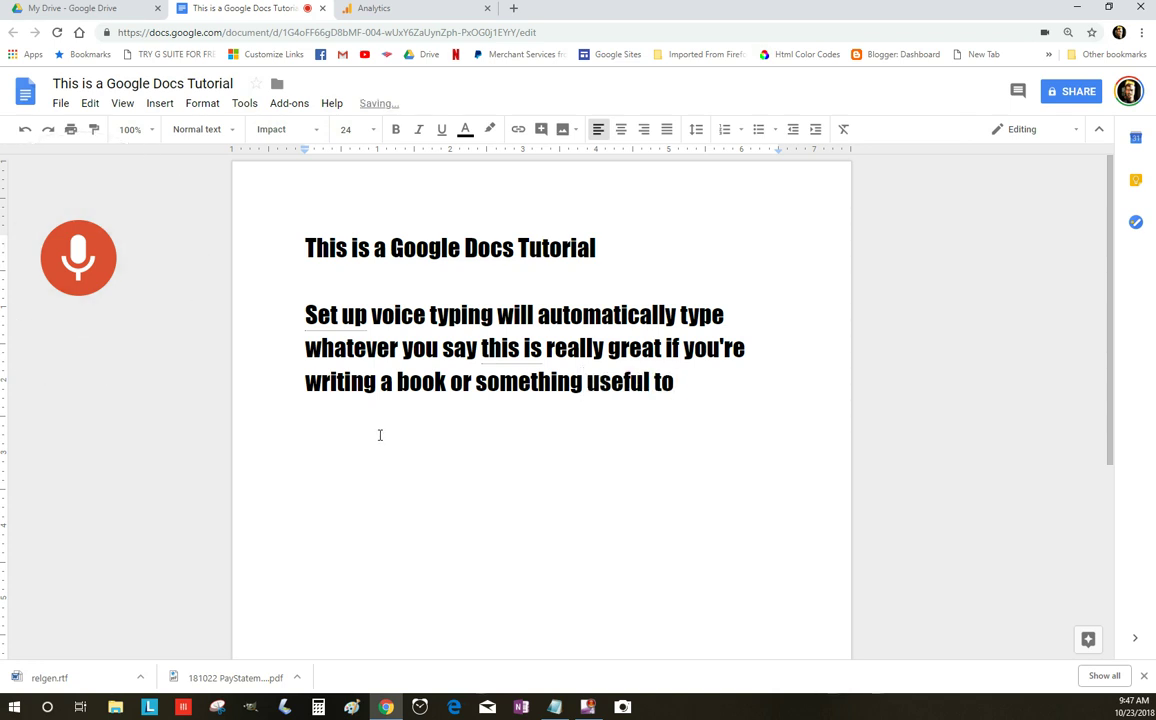
left_click(90, 288)
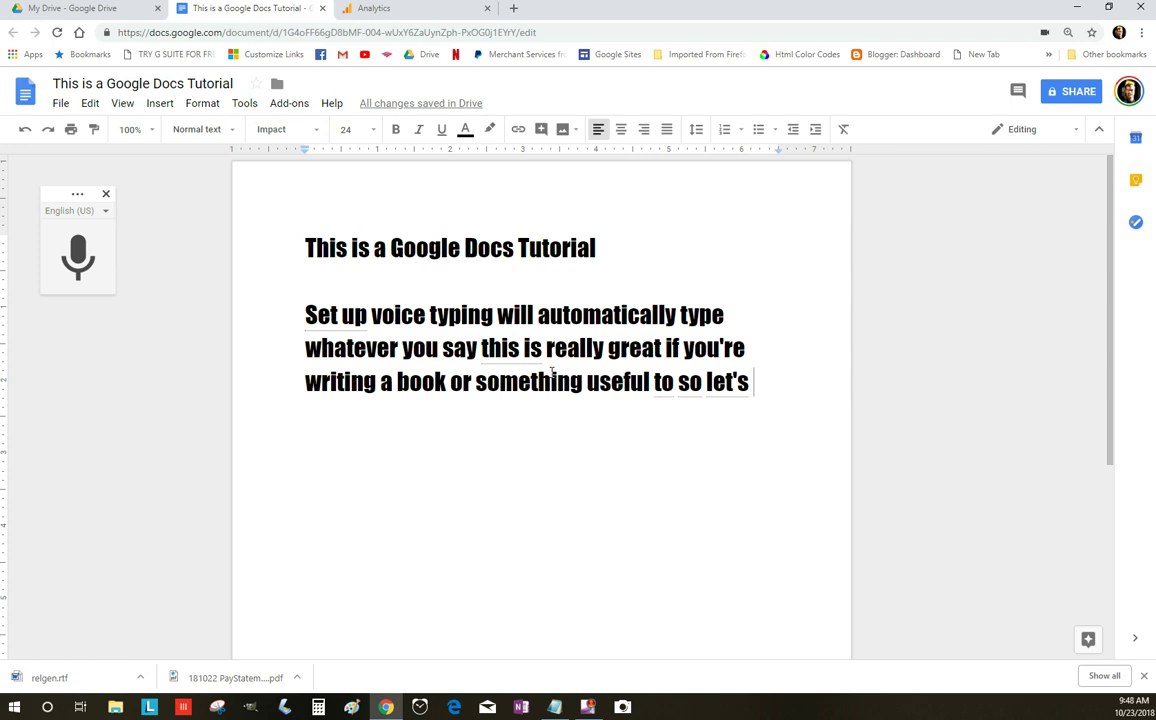
Create a translated copy of the document in Armenian, keeping the suggested title, and highlight its body paragraph to review it.
left_click(210, 105)
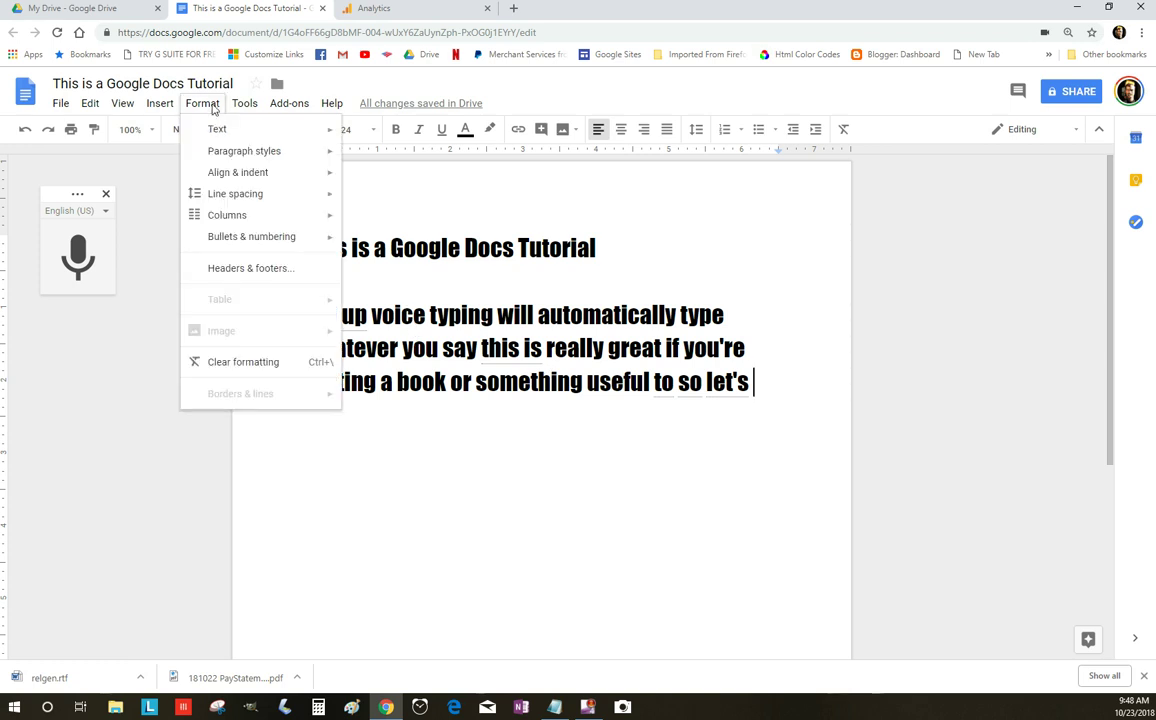
mouse_move(243, 108)
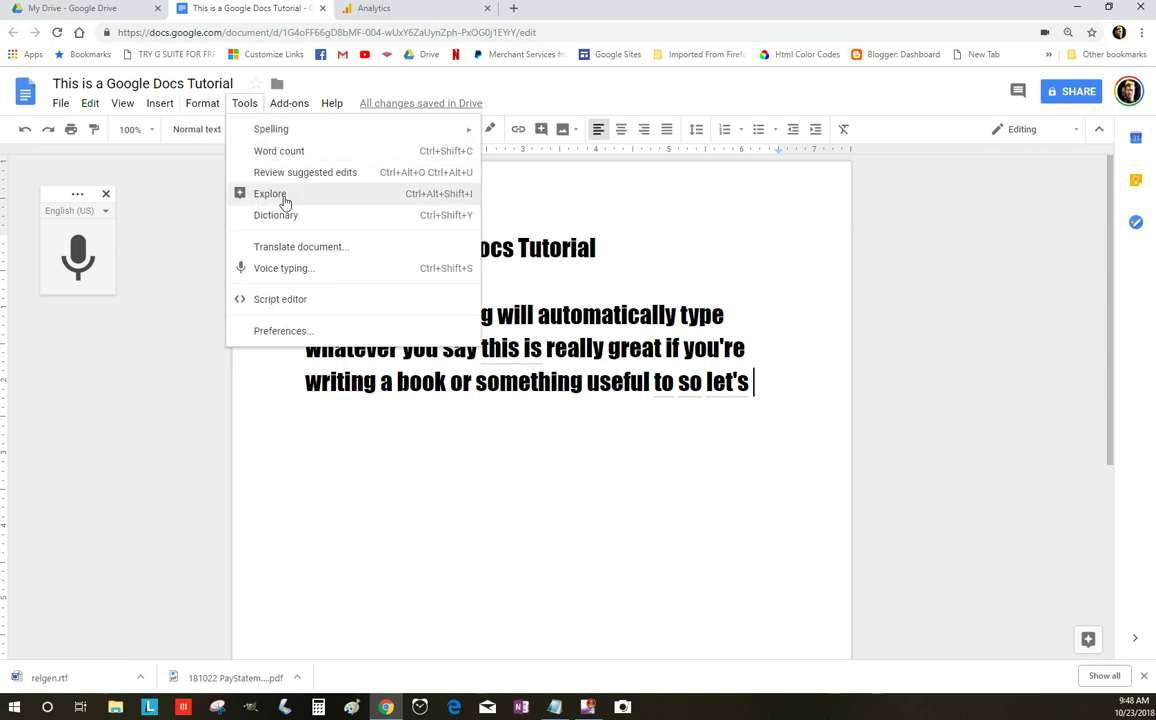
left_click(302, 250)
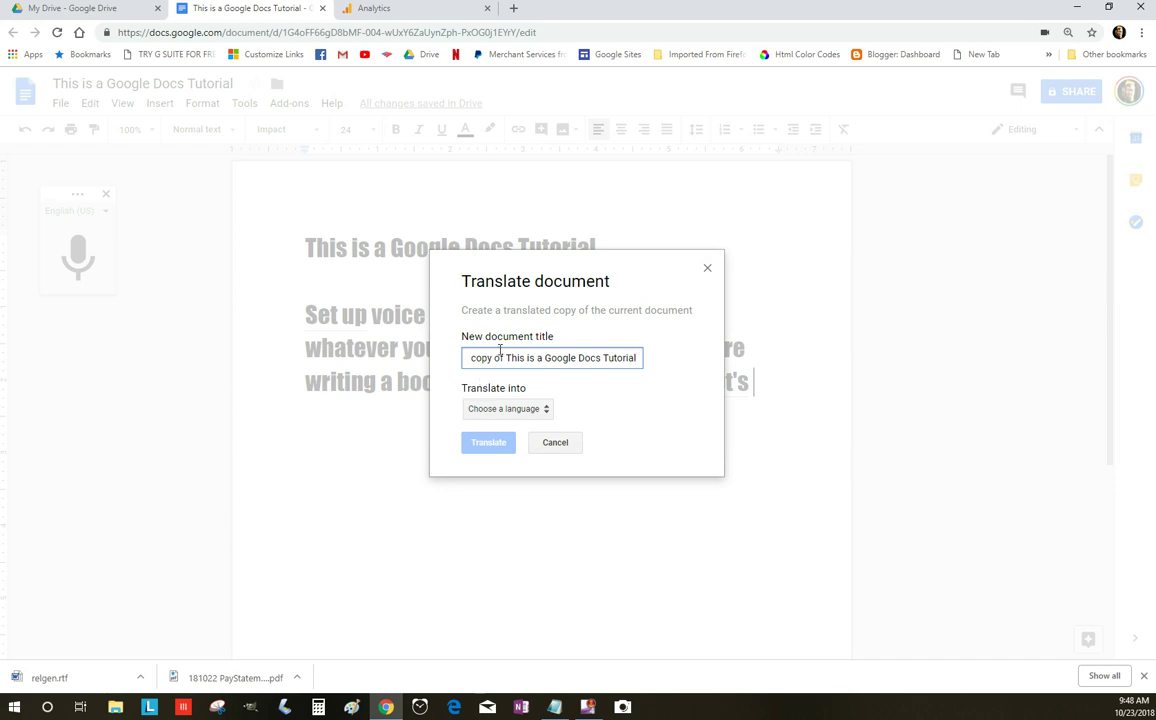
left_click(547, 412)
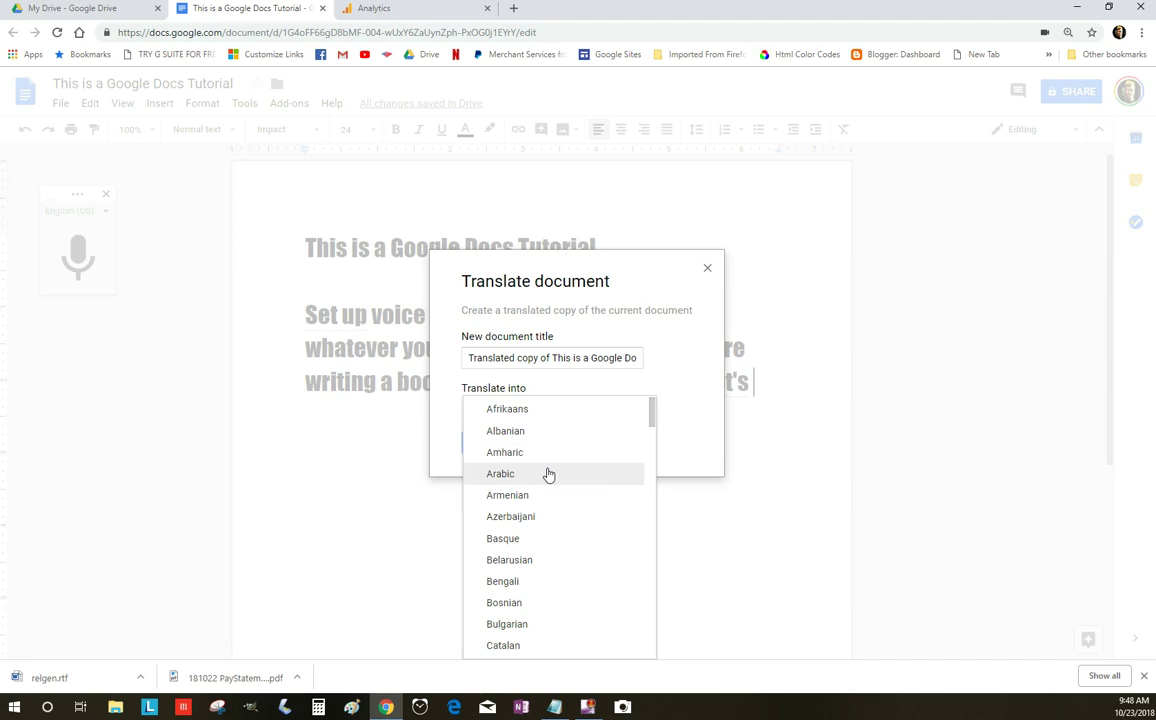
left_click(544, 503)
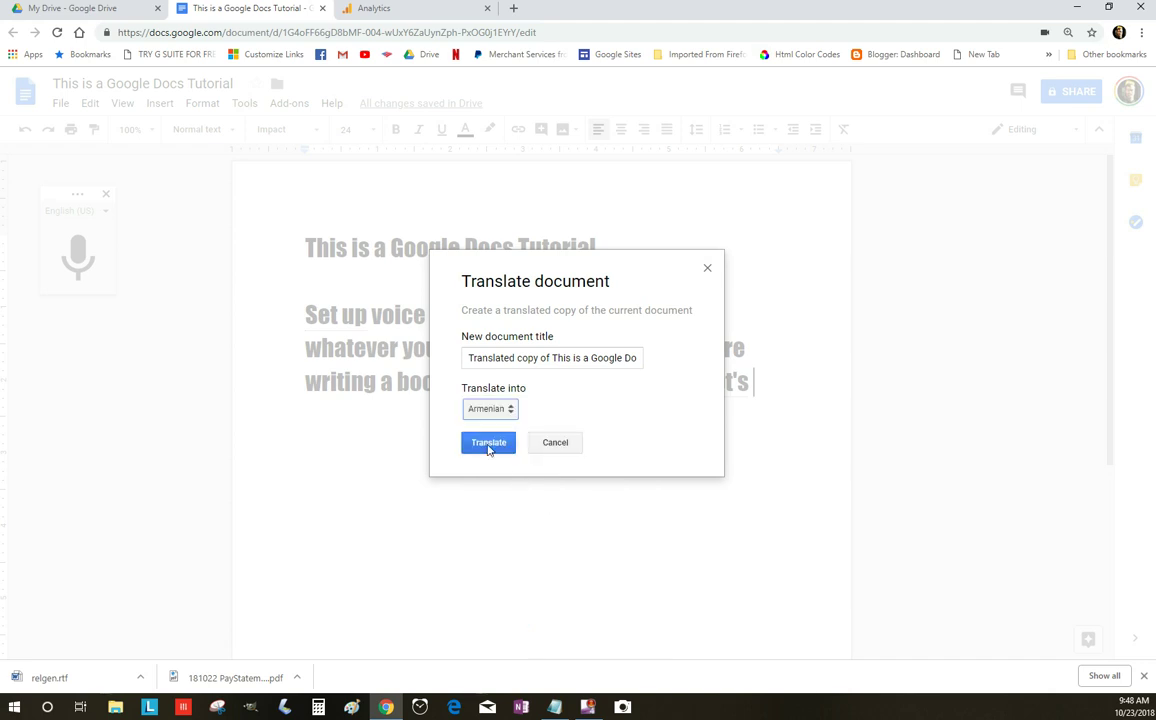
left_click(488, 443)
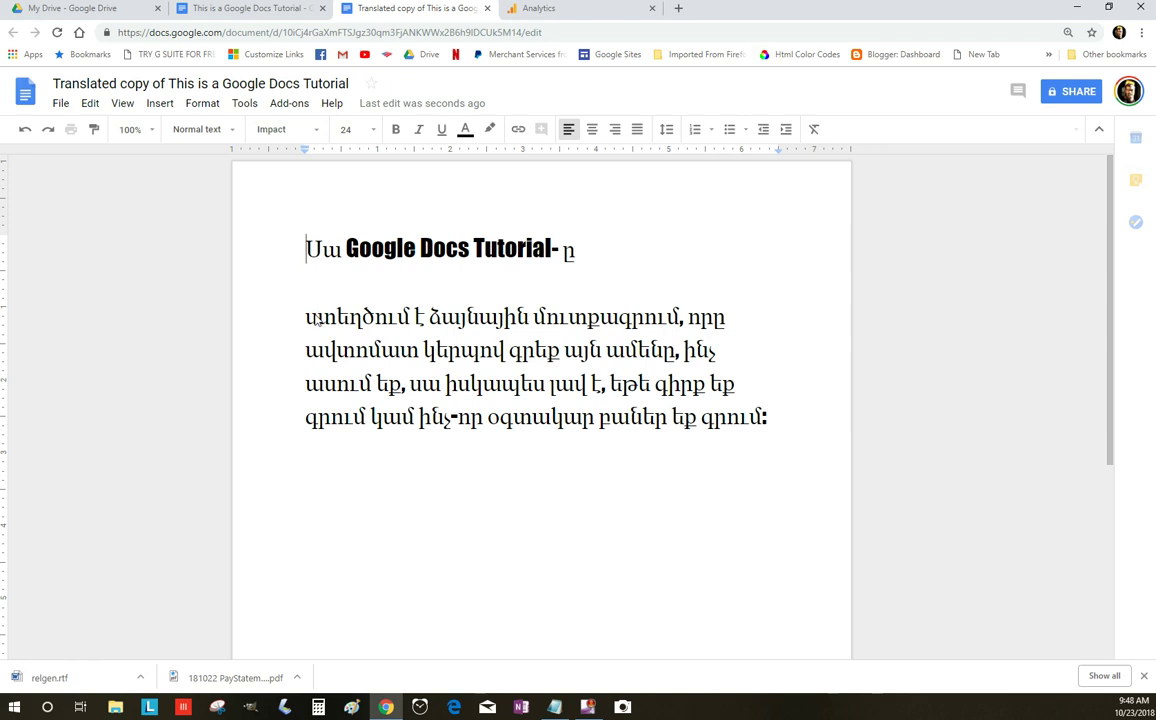
left_click_drag(317, 318, 773, 431)
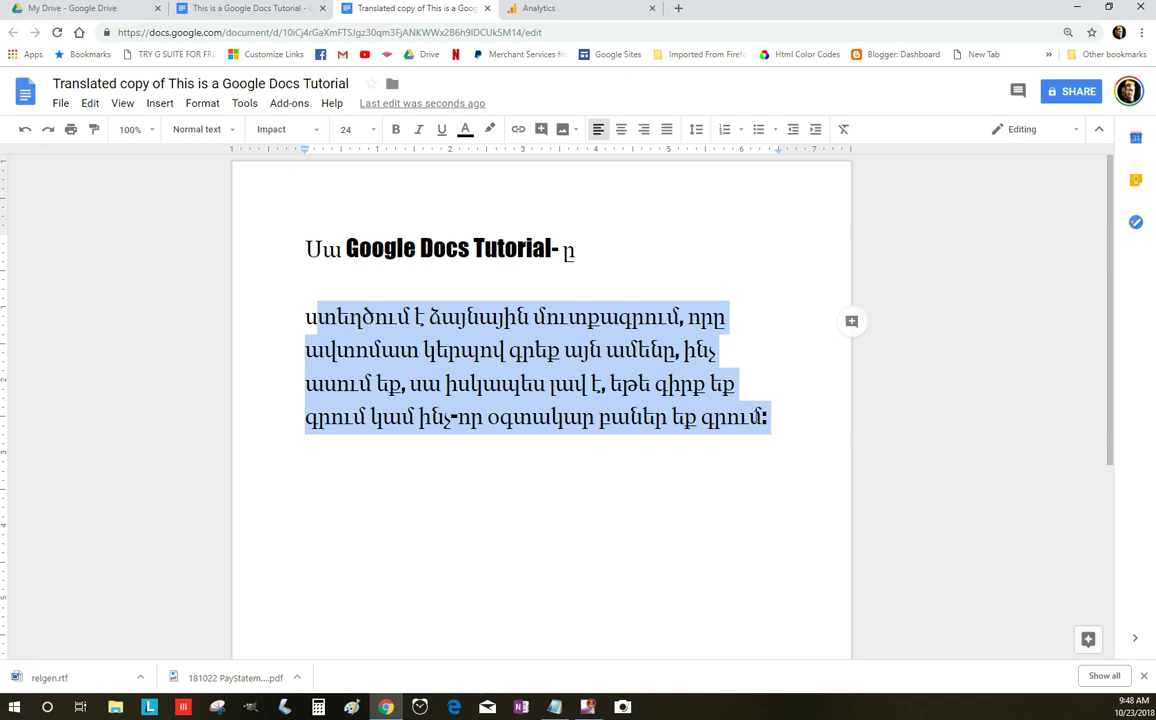
left_click(534, 498)
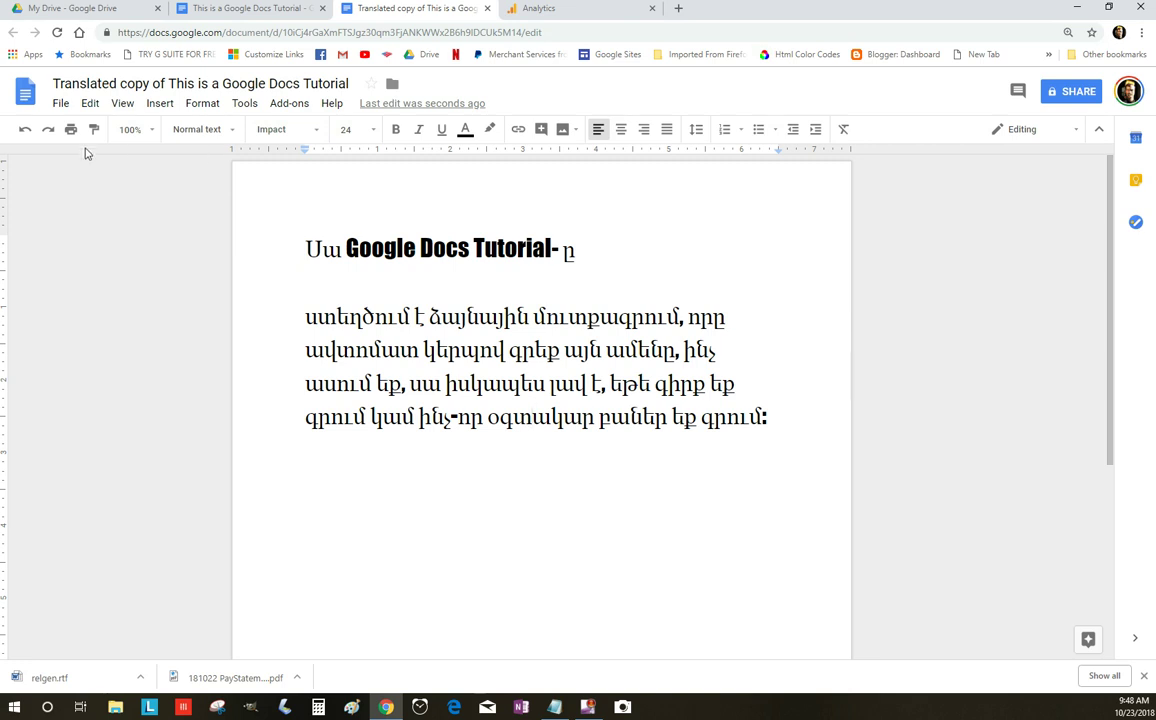
View the script editor for the translated copy and close it to return to the document.
left_click(245, 106)
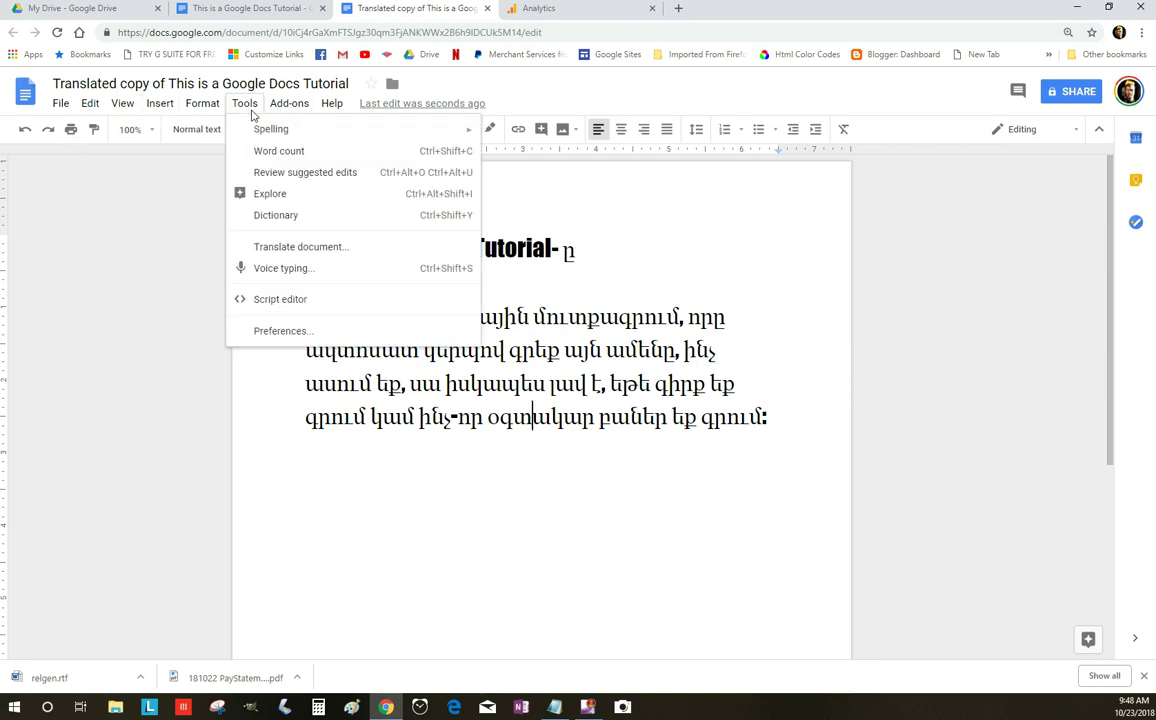
left_click(306, 300)
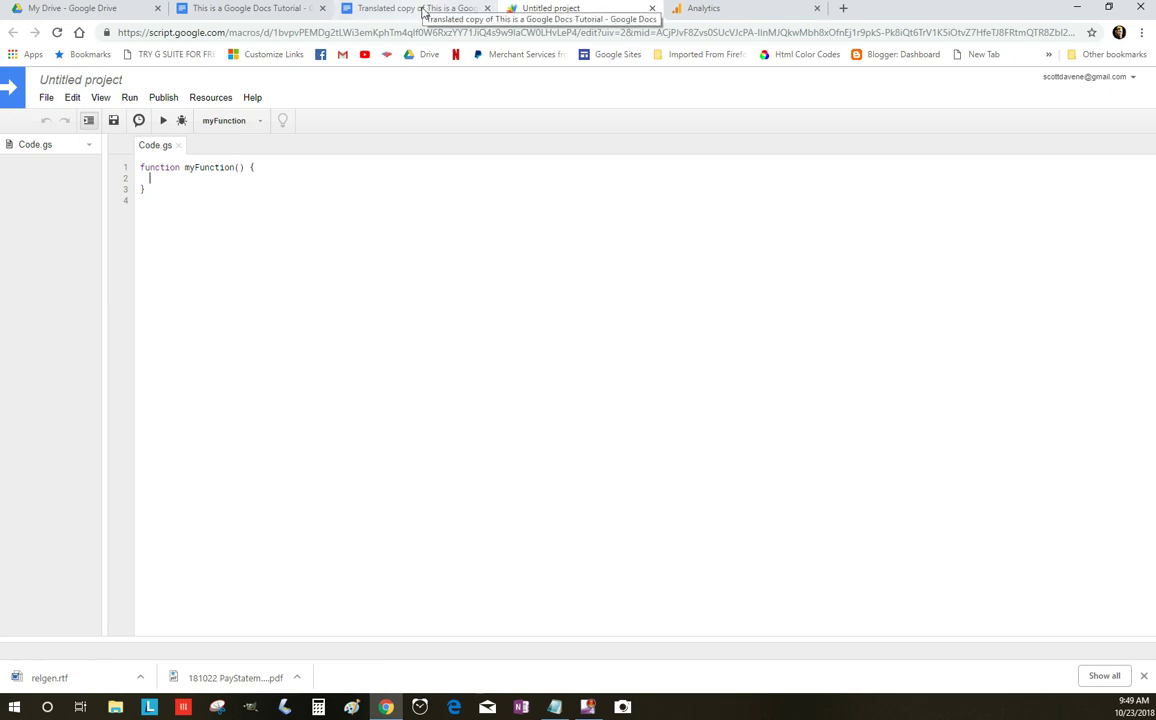
left_click(652, 8)
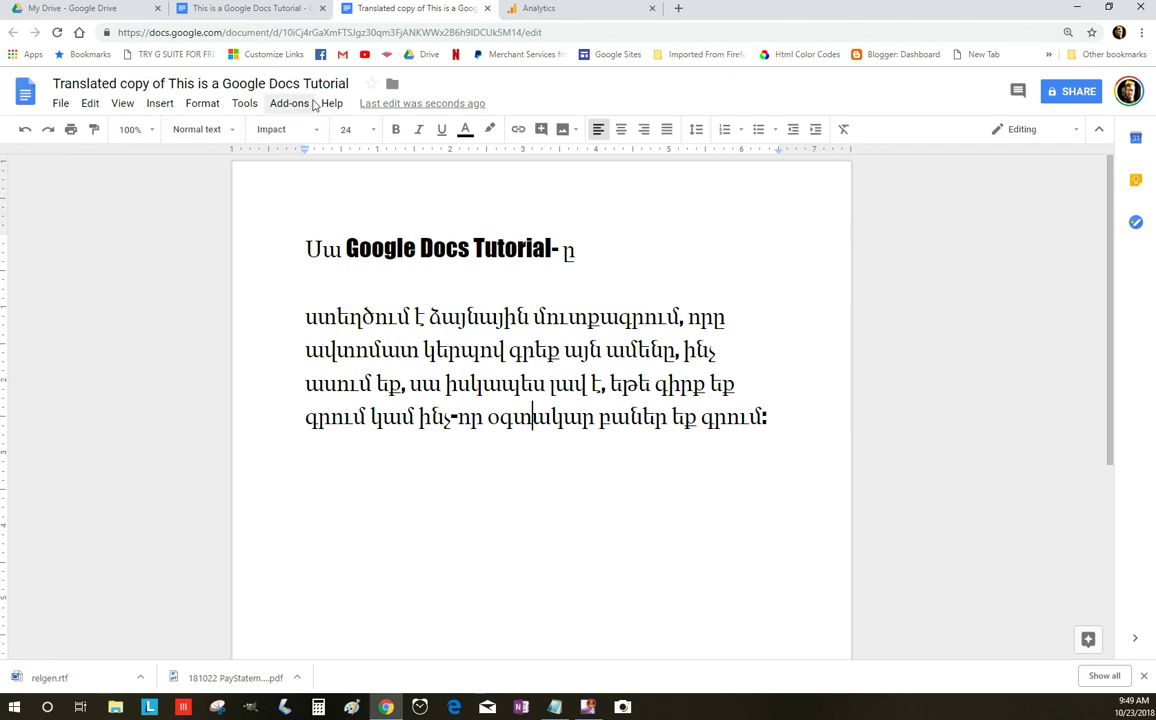
Review the automatic substitutions in the document preferences and turn off replacing (c) with ©.
left_click(245, 106)
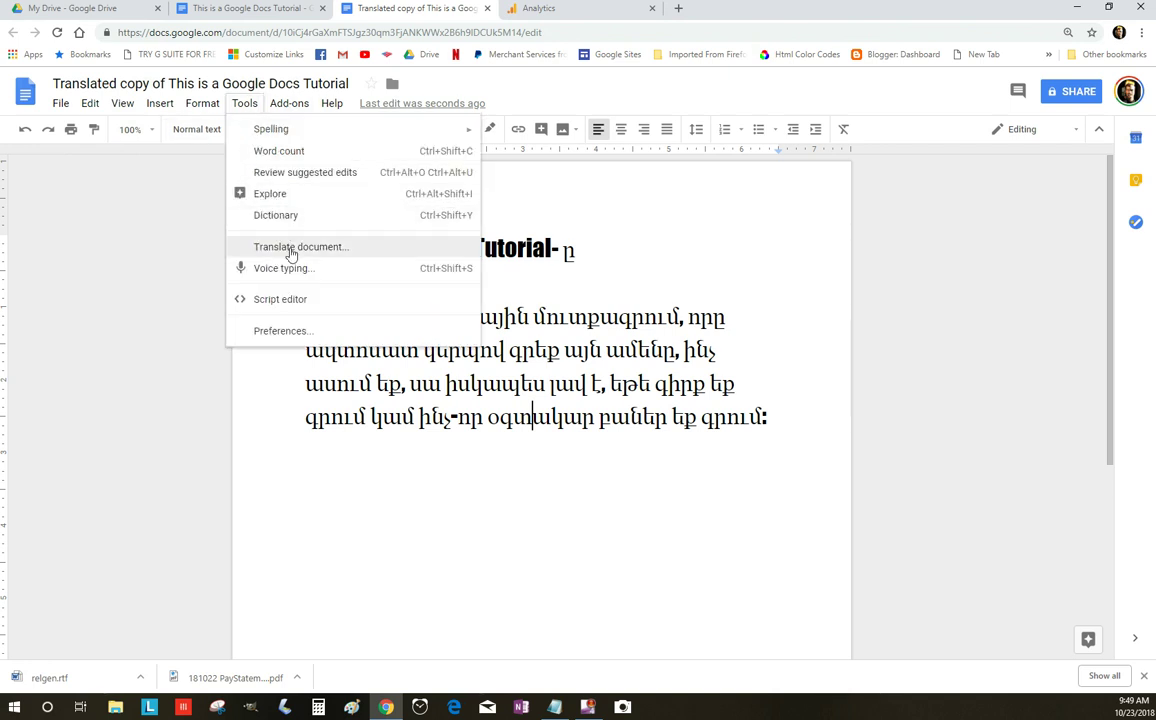
left_click(290, 332)
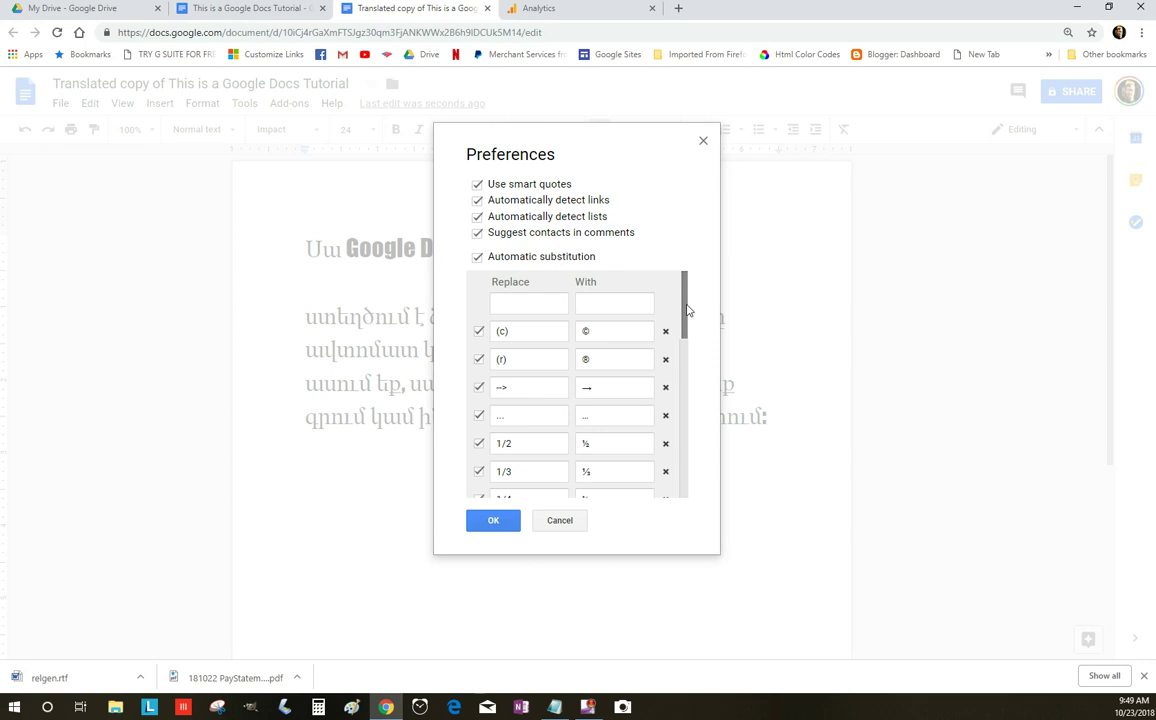
mouse_move(688, 310)
left_mouse_down()
mouse_move(691, 325)
mouse_move(698, 290)
left_mouse_up()
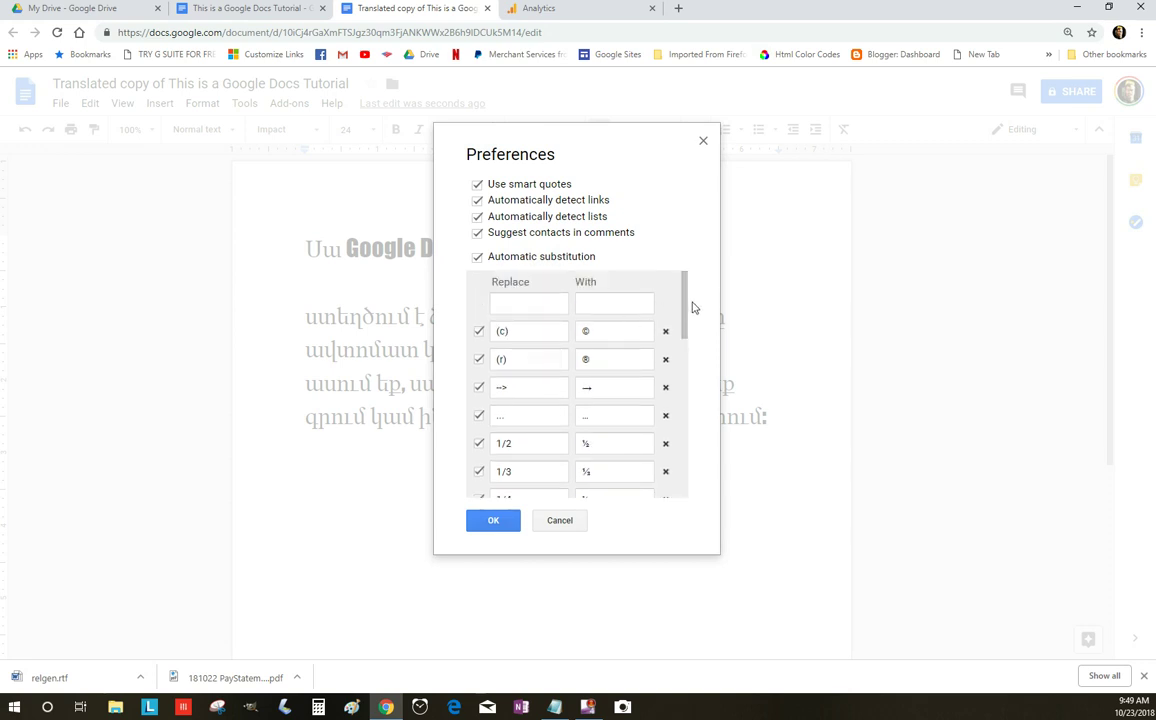
left_click_drag(684, 300, 708, 494)
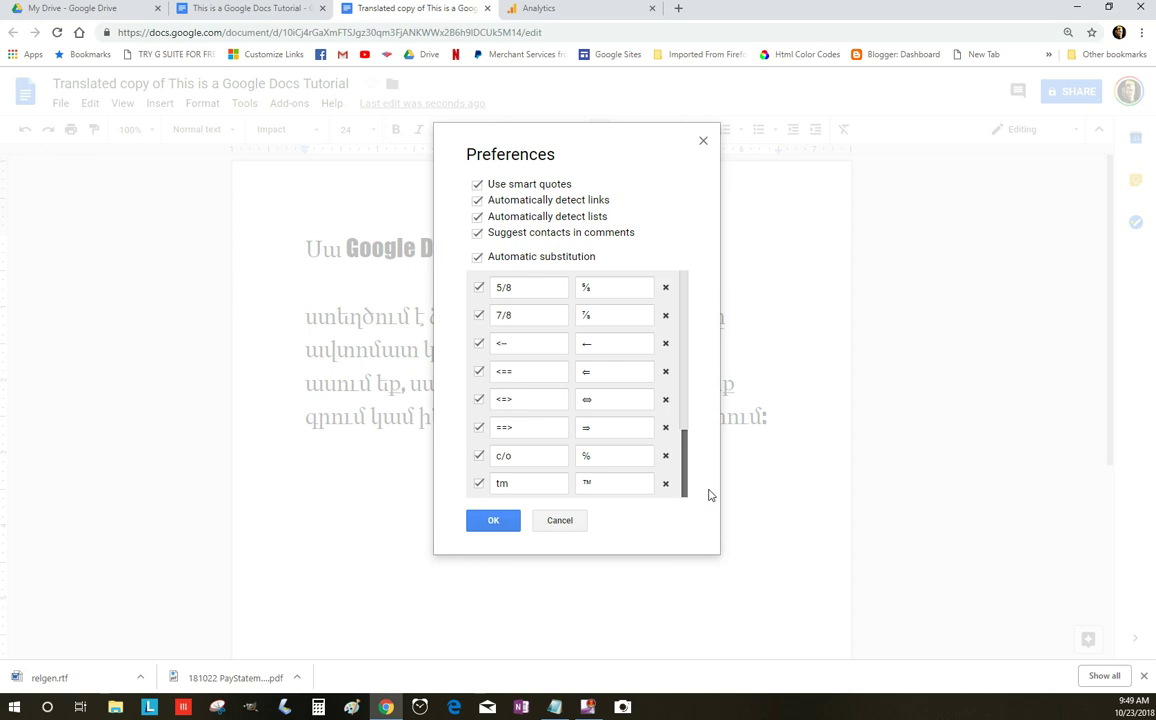
left_click_drag(684, 444, 676, 302)
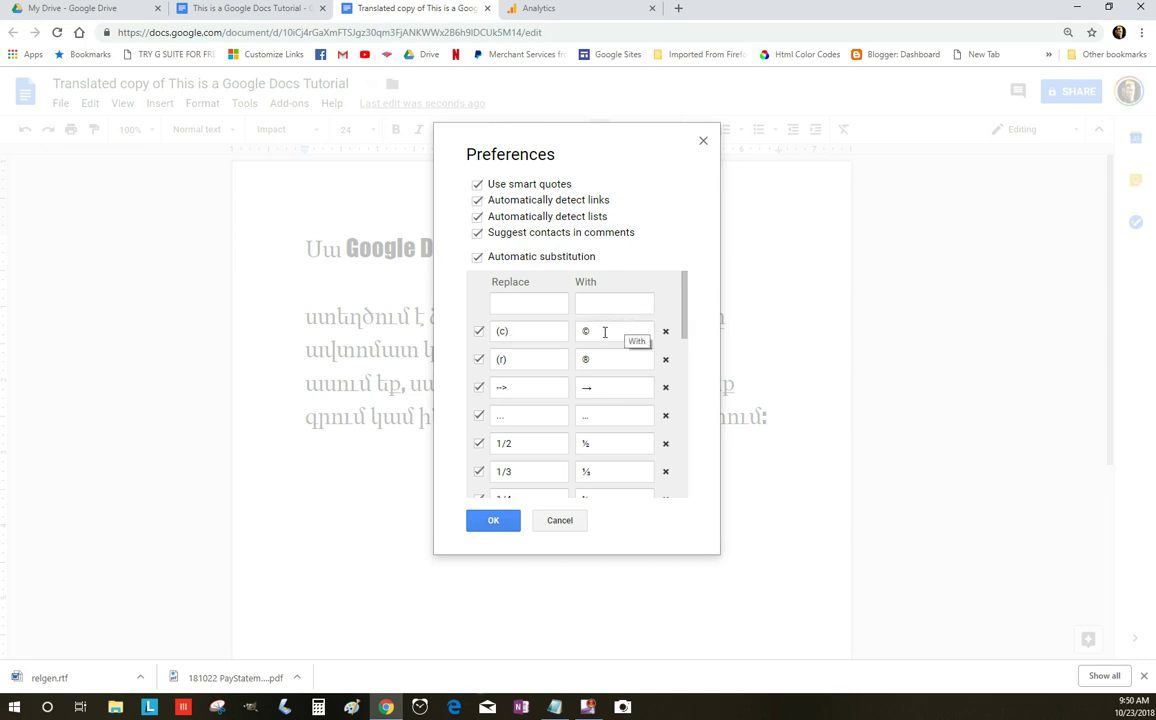
left_click(481, 334)
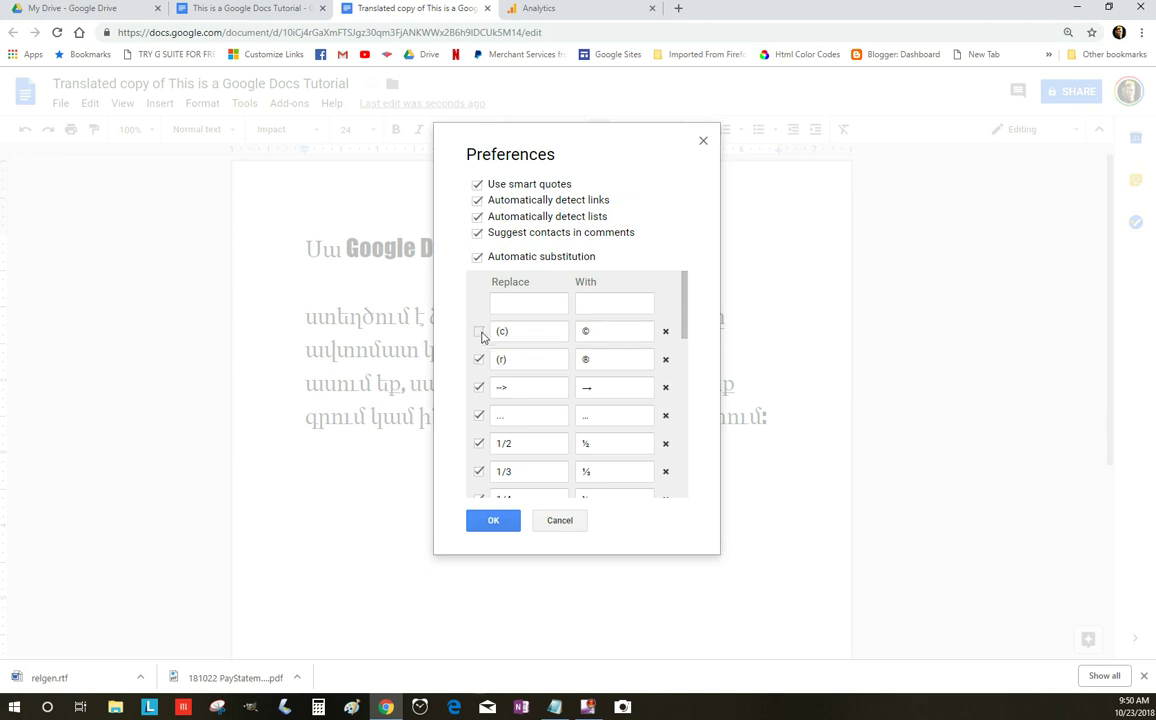
left_click(492, 520)
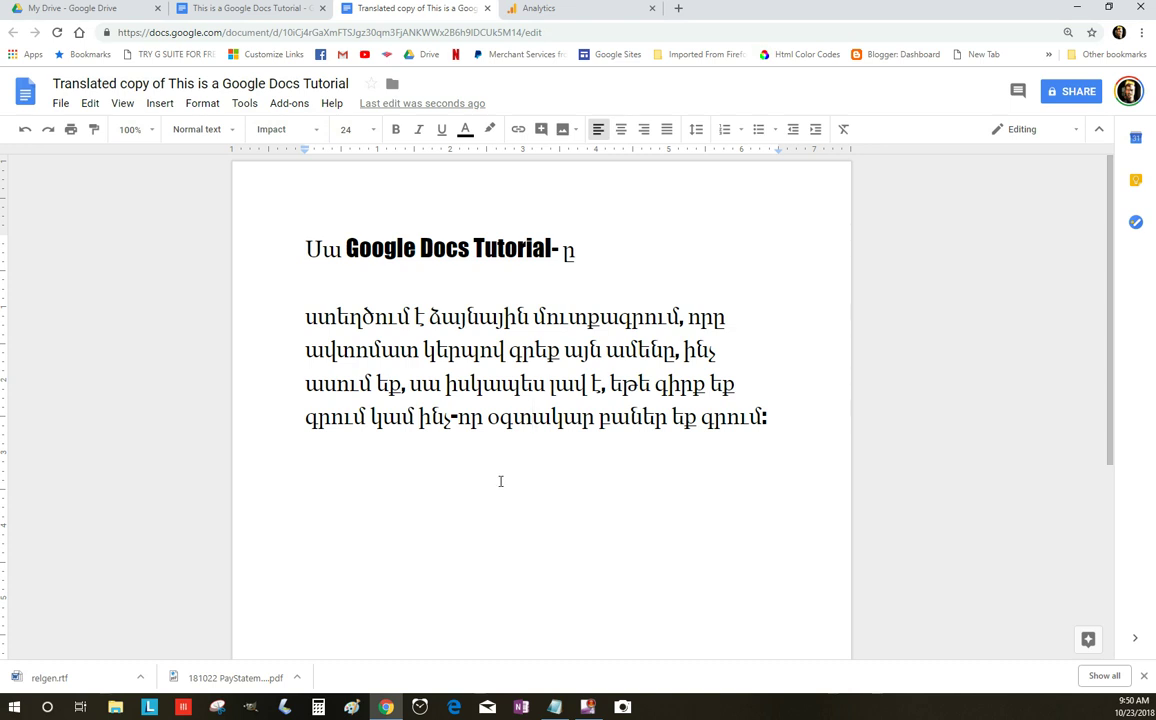